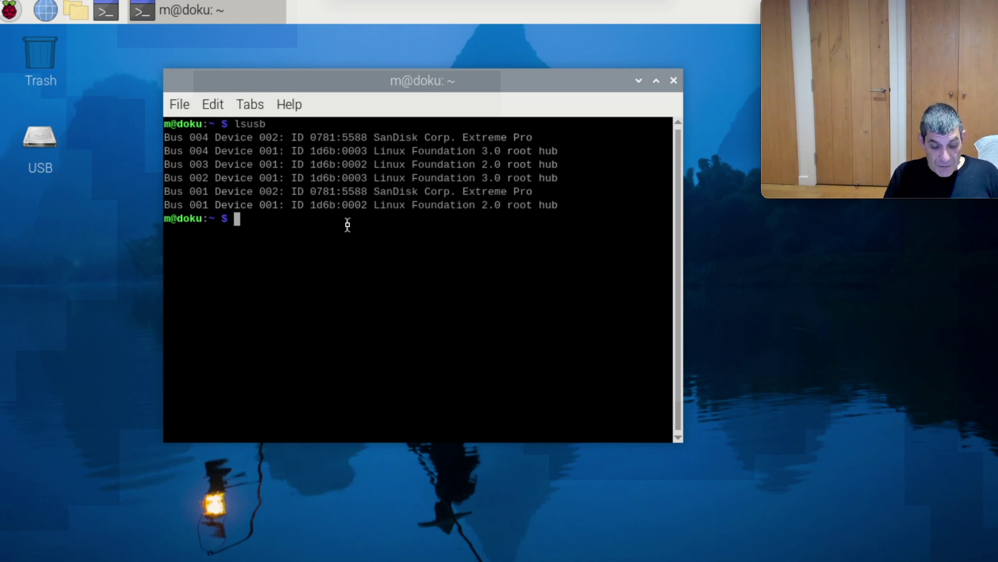
# Try sudo gparted, then refresh the package lists with sudo apt update.
pyautogui.write('sudo ')
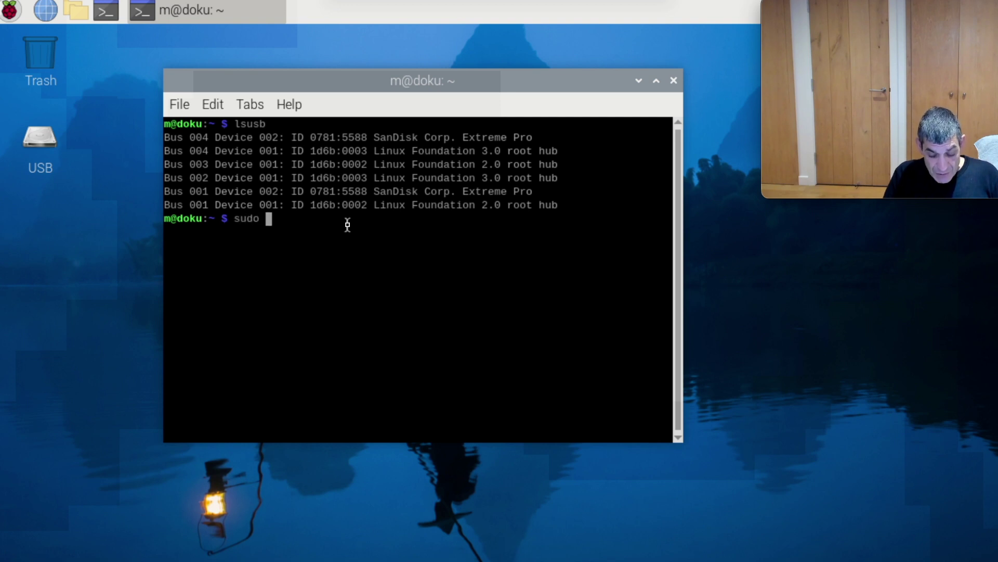
pyautogui.write('gparted')
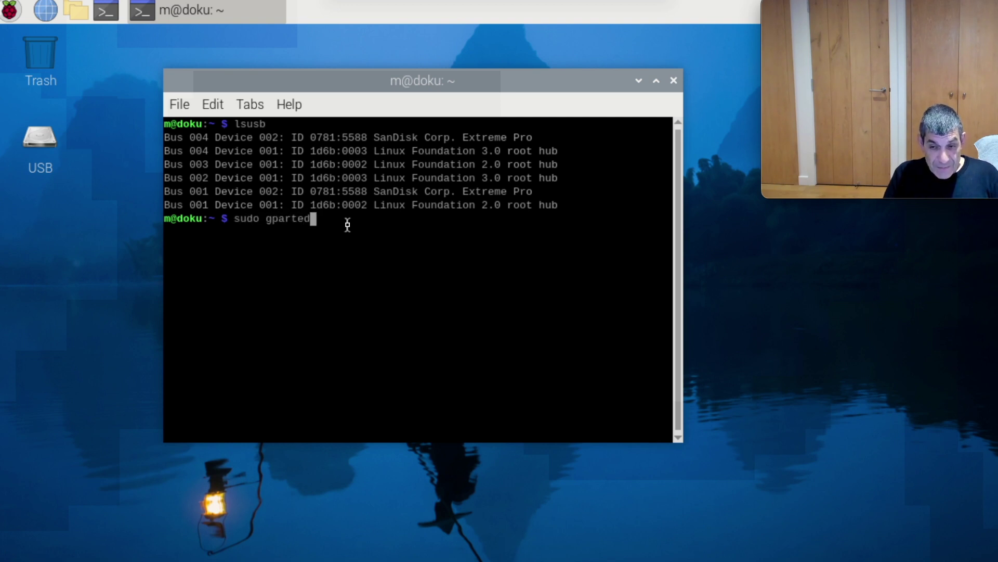
pyautogui.press('Return')
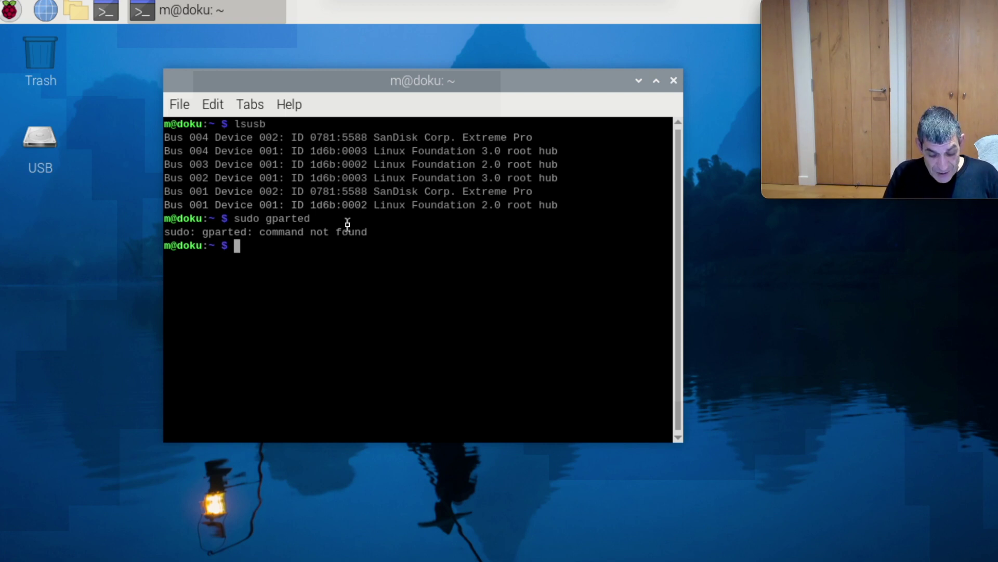
pyautogui.write('su')
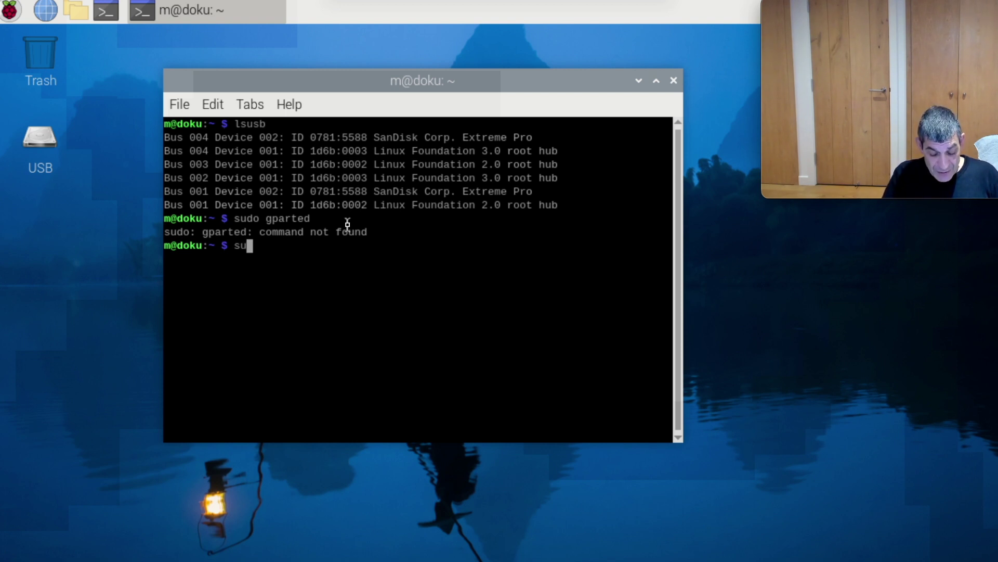
pyautogui.write('do apt u')
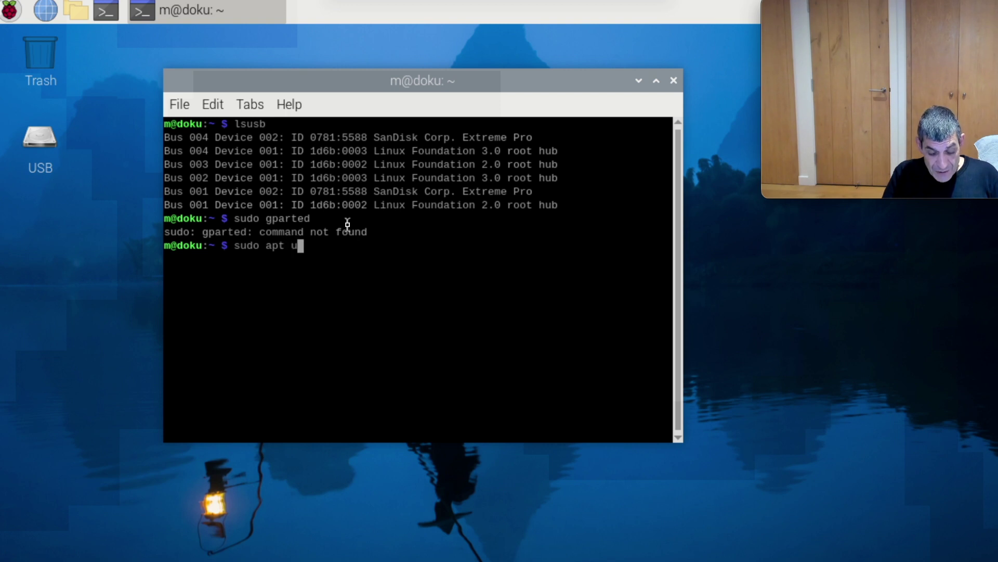
pyautogui.write('pdate')
pyautogui.press('Return')
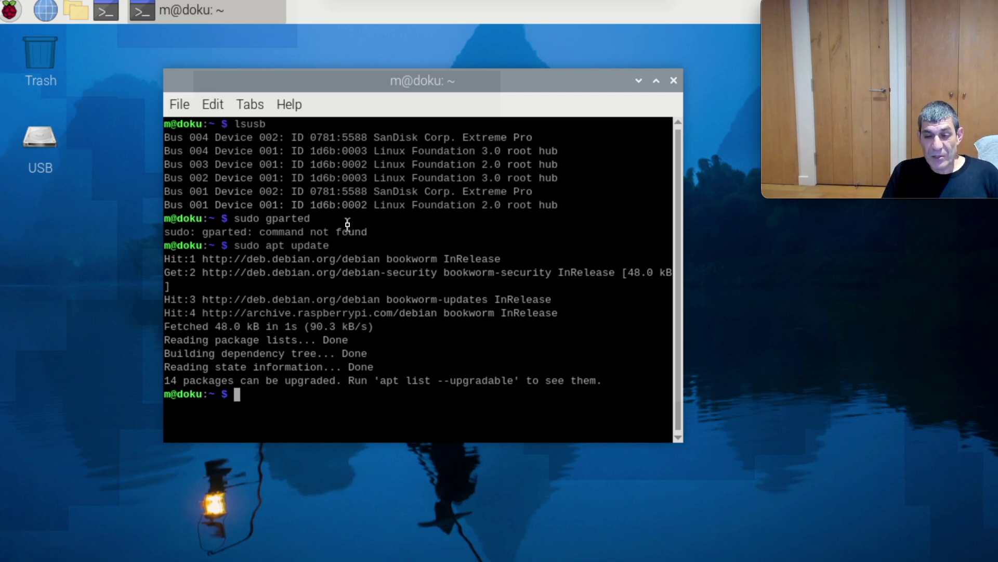
# Install GParted with sudo apt install gparted, confirm with y, and launch it with sudo gparted.
pyautogui.write('s')
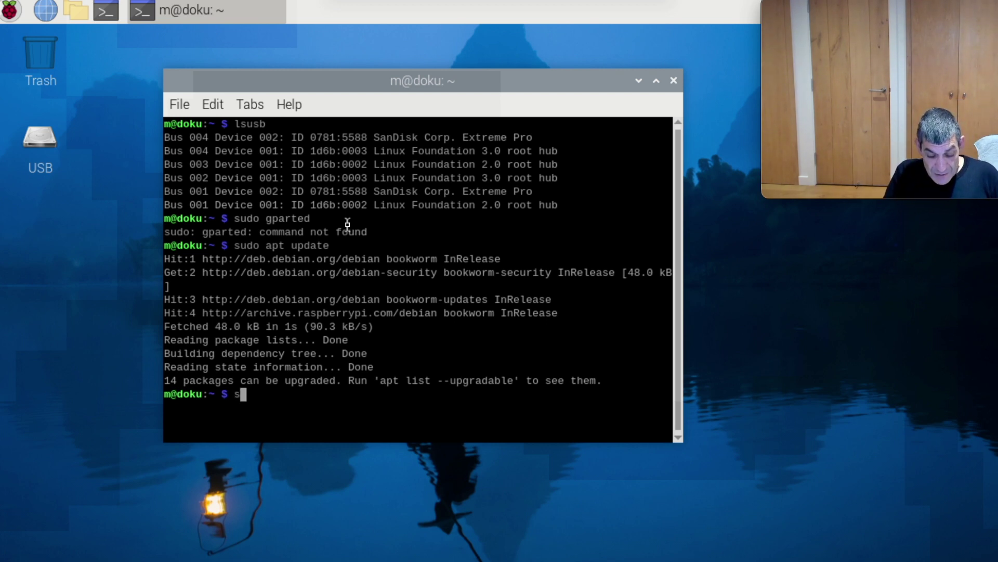
pyautogui.write('udo')
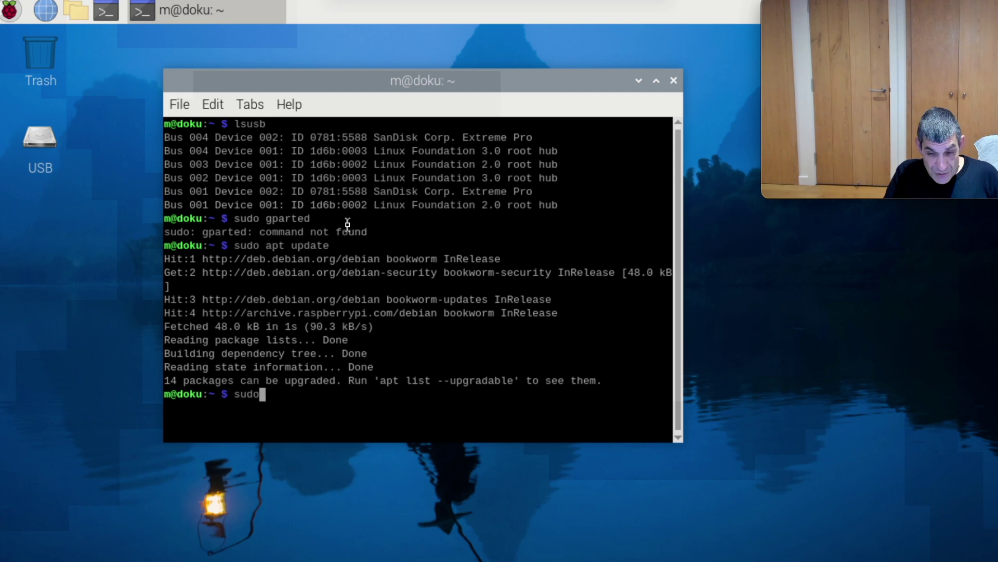
pyautogui.write(' apt install ')
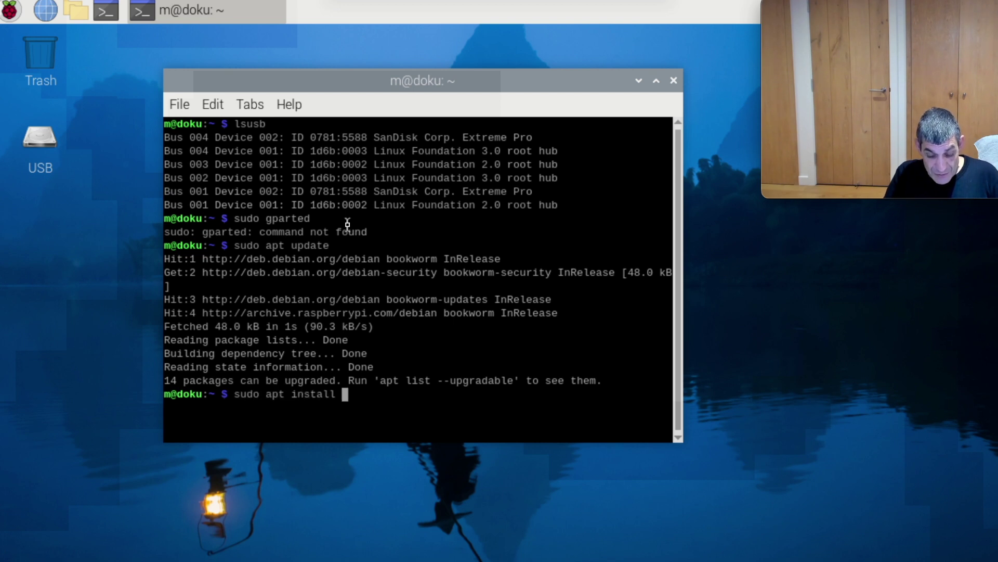
pyautogui.write('gparted')
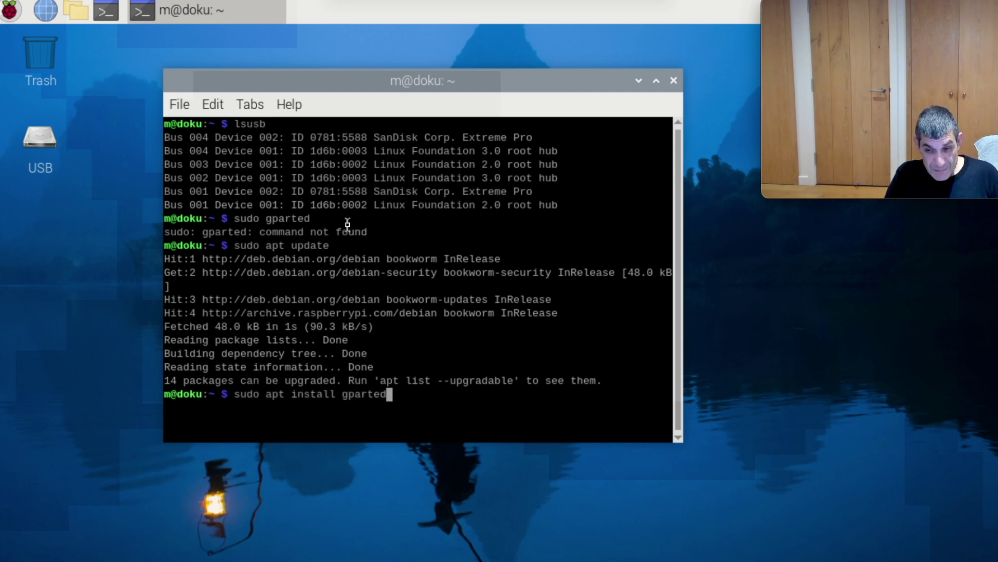
pyautogui.press('Return')
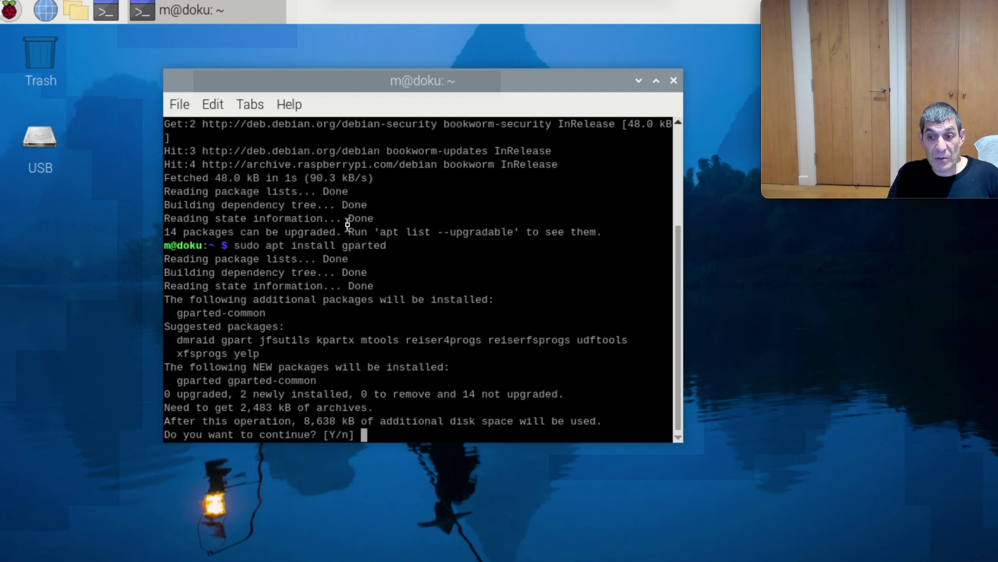
pyautogui.write('y')
pyautogui.press('Return')
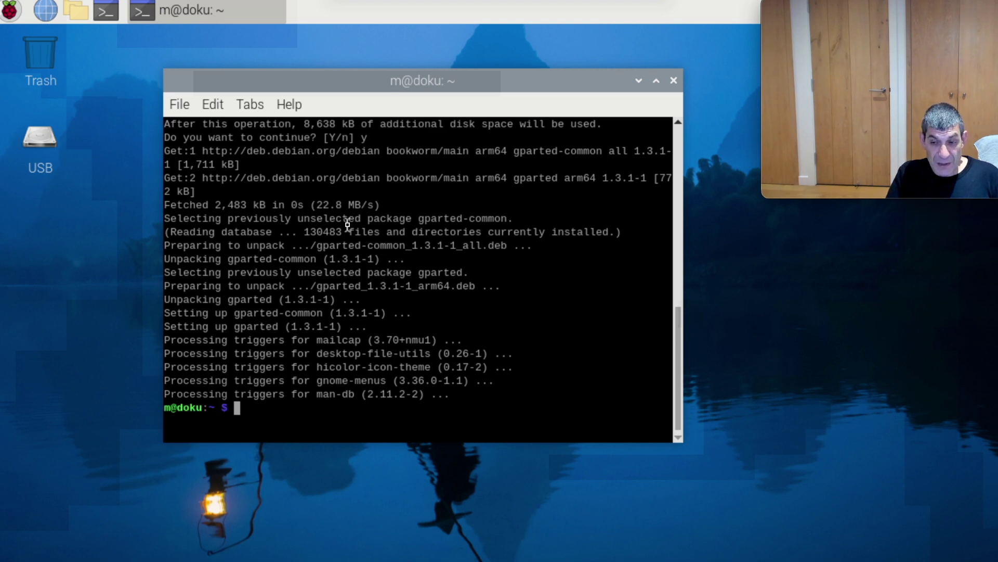
pyautogui.write('sudo ')
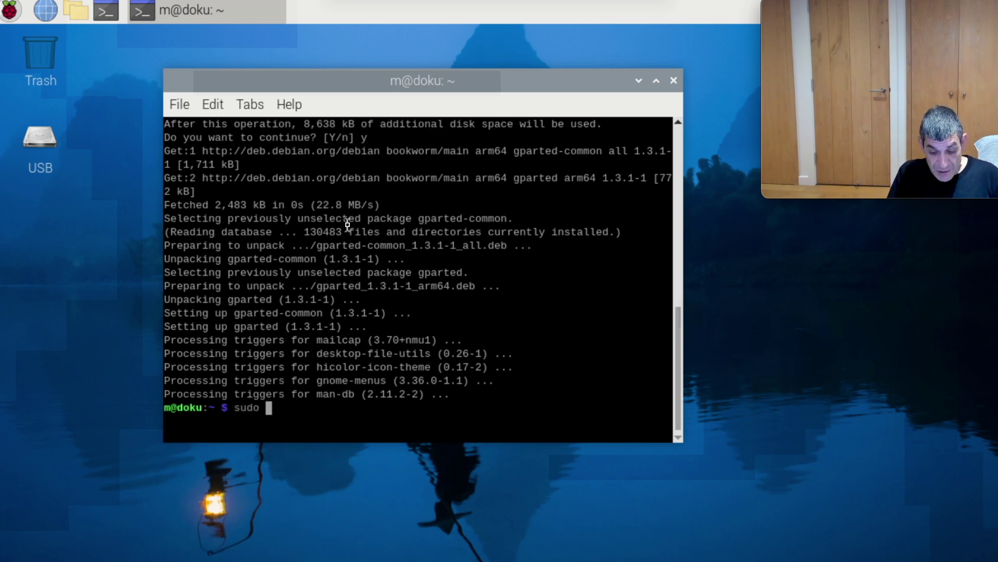
pyautogui.write('gparted')
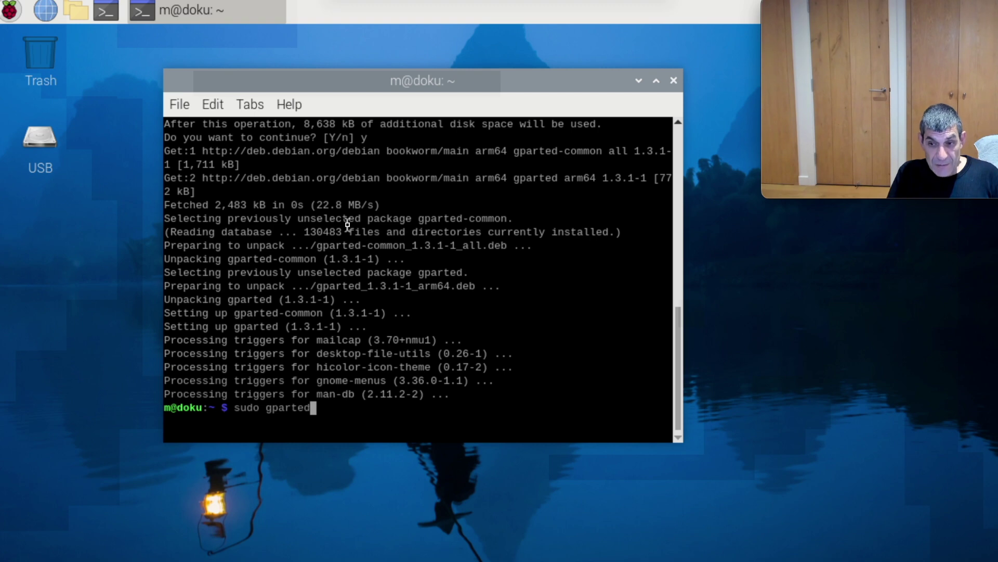
pyautogui.press('Return')
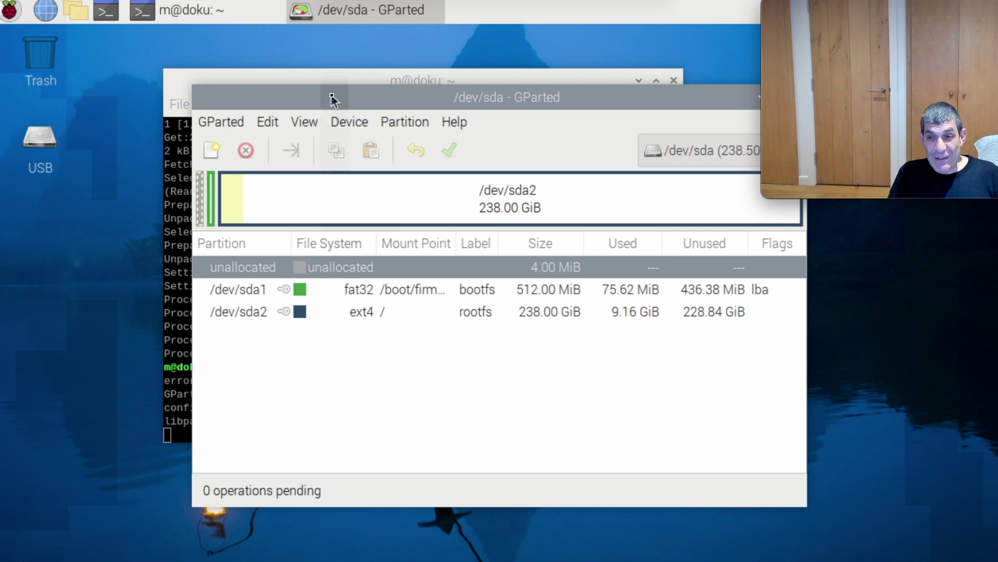
# Drag the GParted window showing /dev/sda over to the left side of the screen.
pyautogui.moveTo(374, 101); pyautogui.dragTo(220, 102)
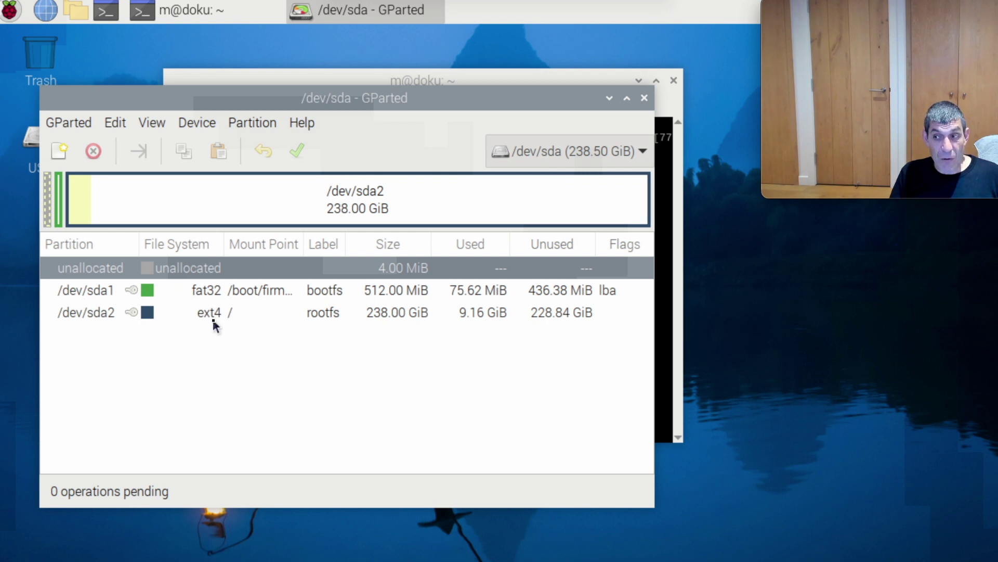
# Switch GParted's device view to /dev/sdb, then close GParted.
pyautogui.click(642, 157)
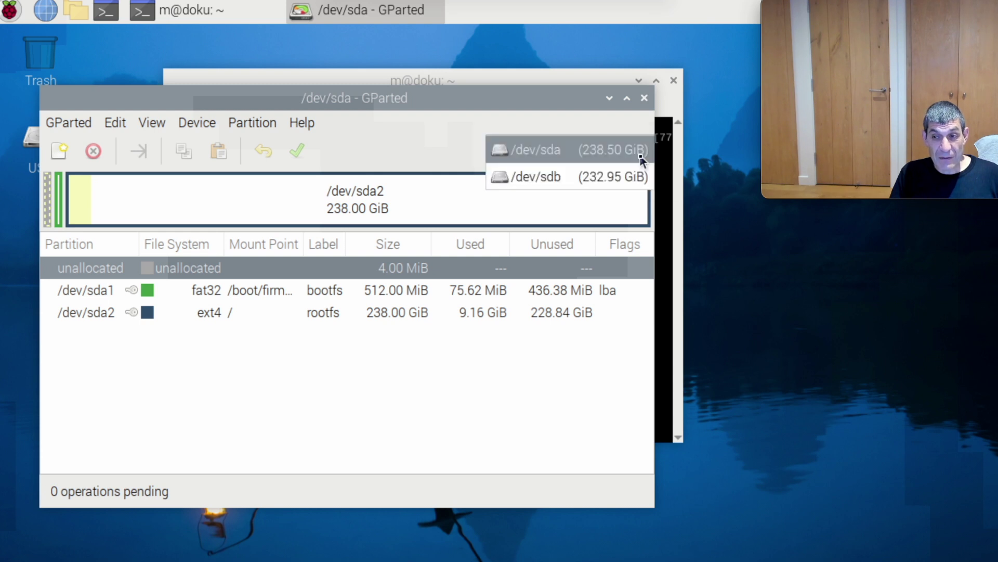
pyautogui.click(613, 181)
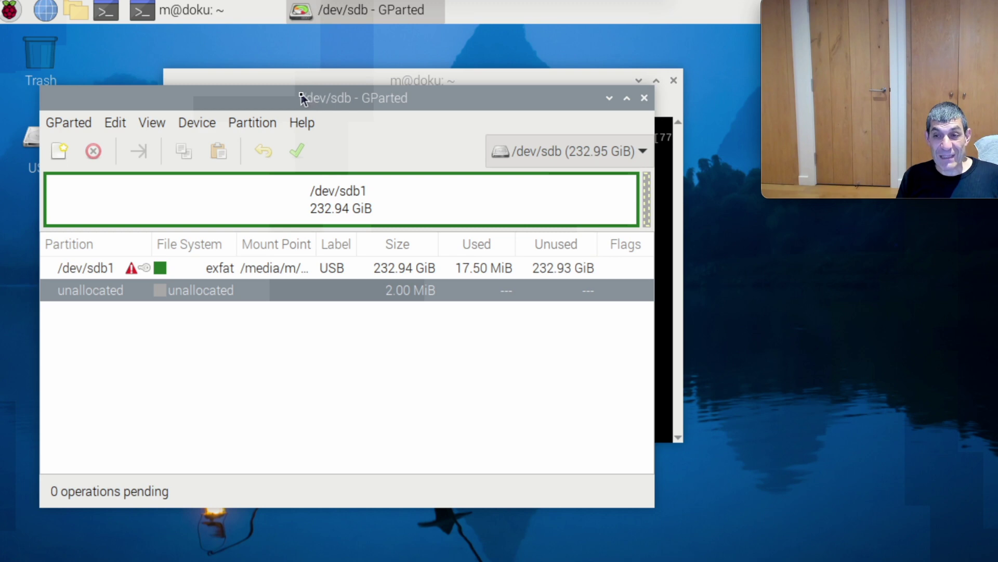
pyautogui.click(644, 98)
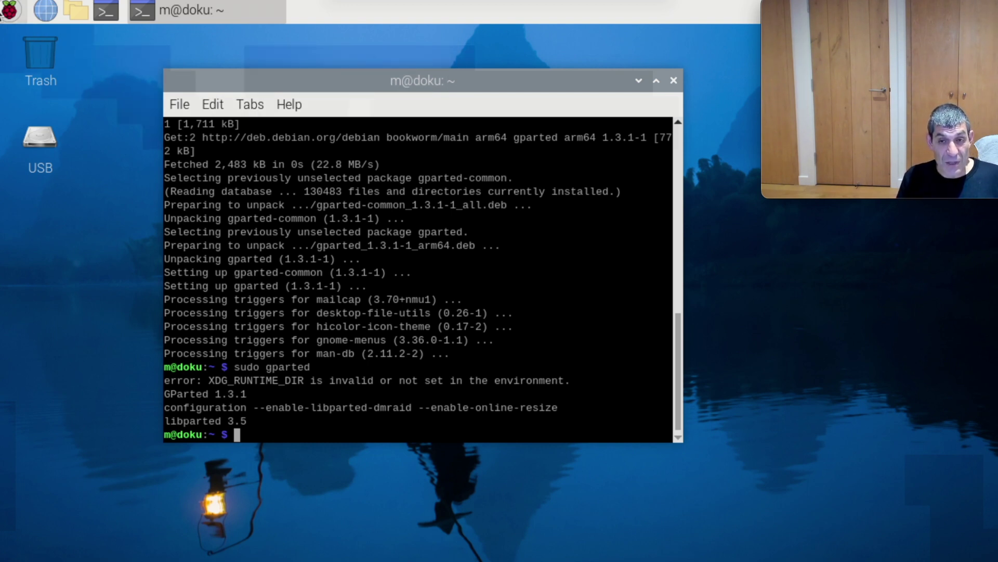
# Launch SD Card Copier from the applications menu.
pyautogui.click(9, 13)
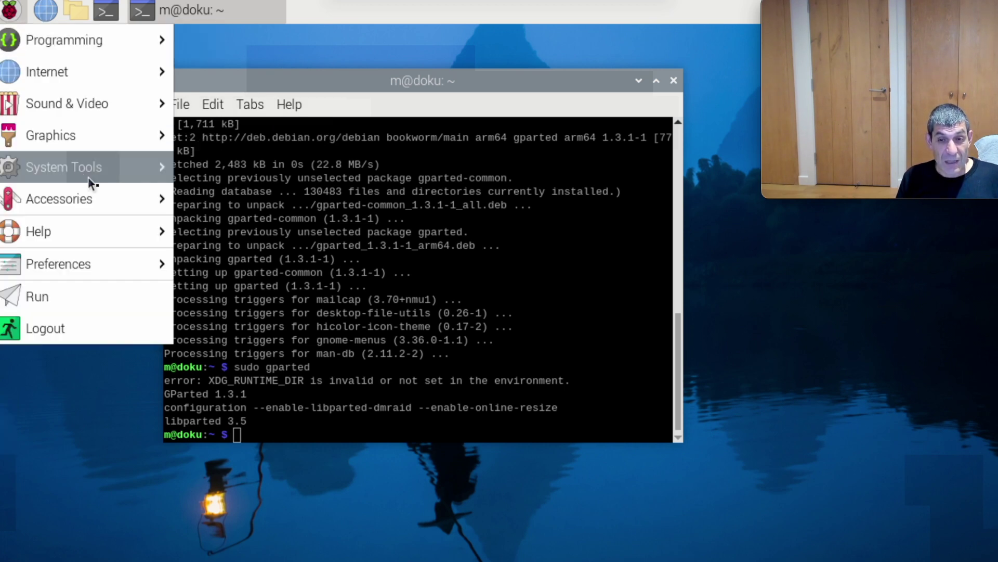
pyautogui.moveTo(107, 201)
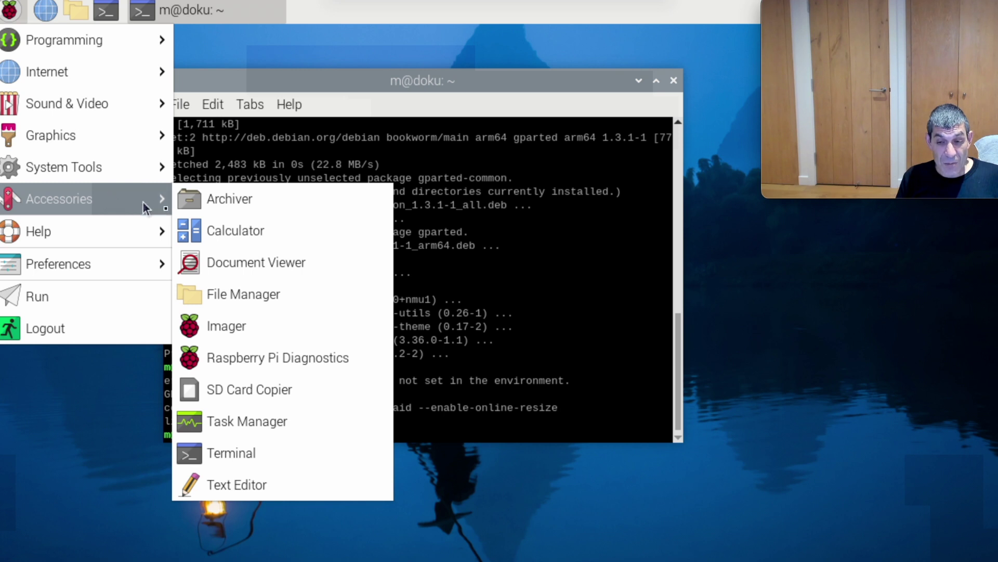
pyautogui.click(274, 382)
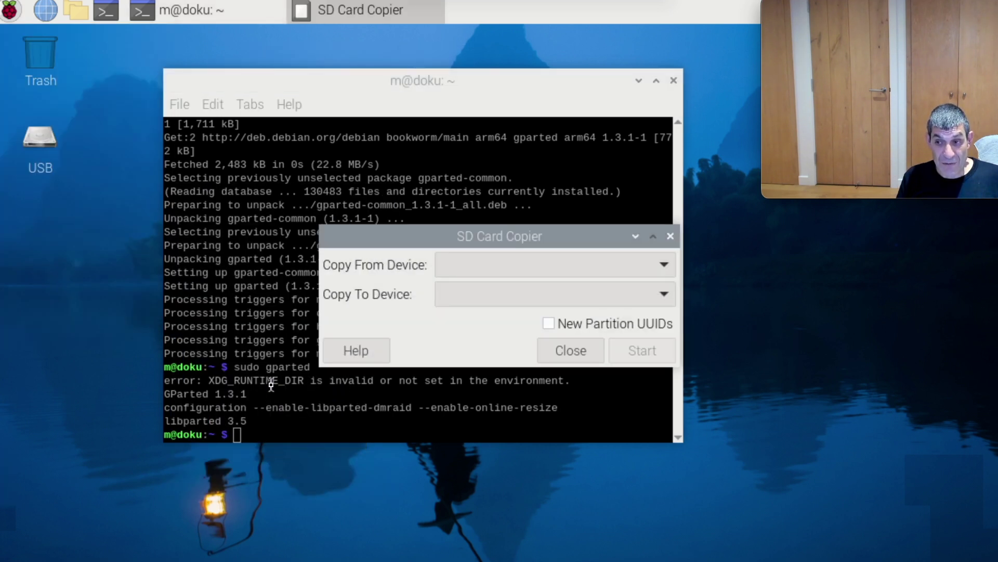
# Copy from SanDisk Extreme Pro (/dev/sda) to SanDisk SSD PLUS (/dev/sdb) and start.
pyautogui.click(637, 266)
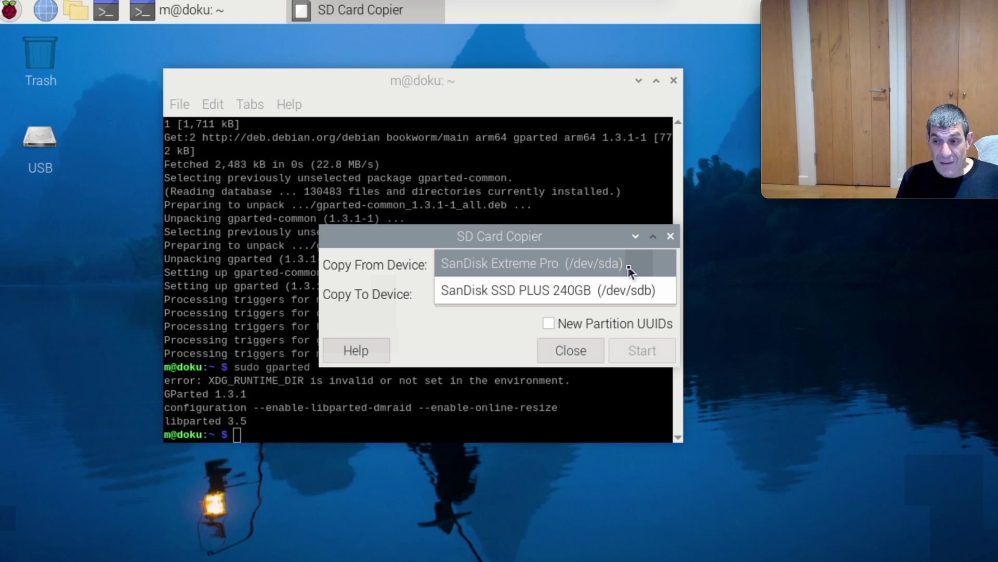
pyautogui.click(630, 271)
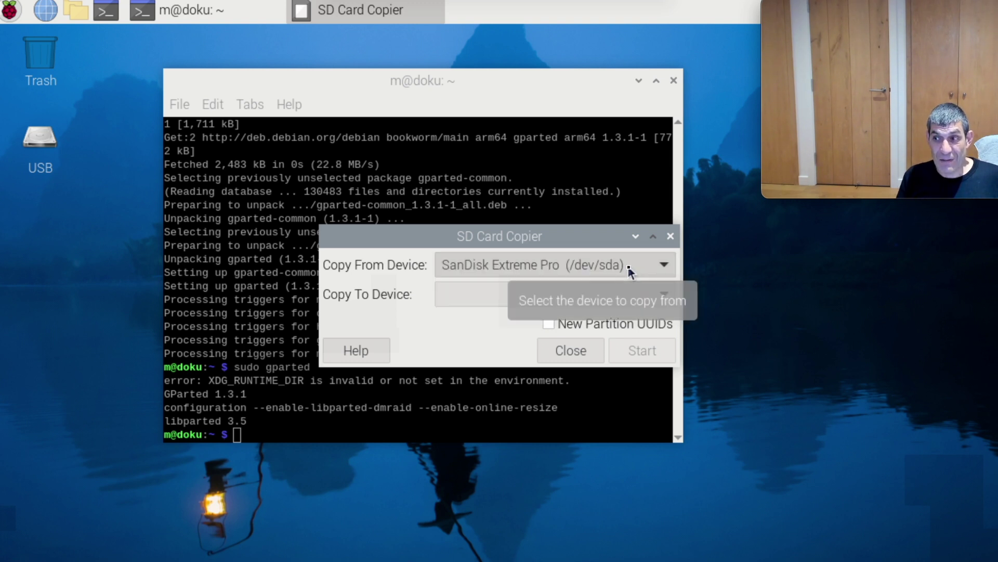
pyautogui.click(497, 299)
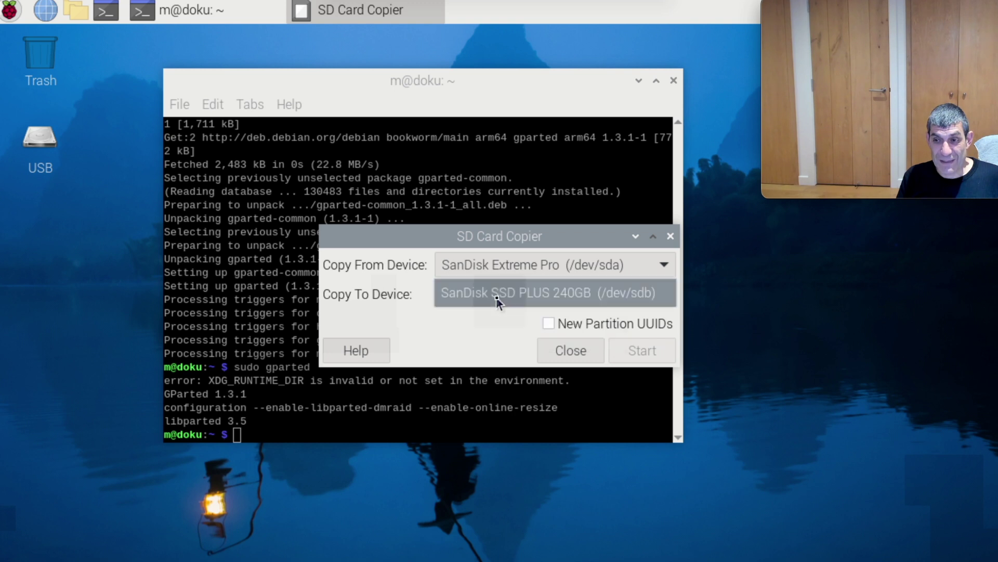
pyautogui.click(496, 298)
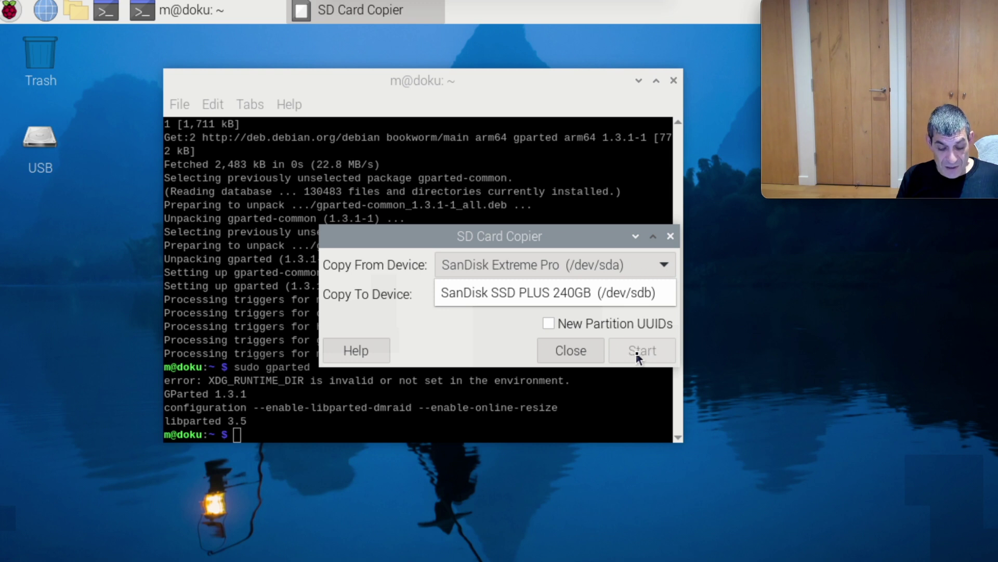
pyautogui.click(668, 294)
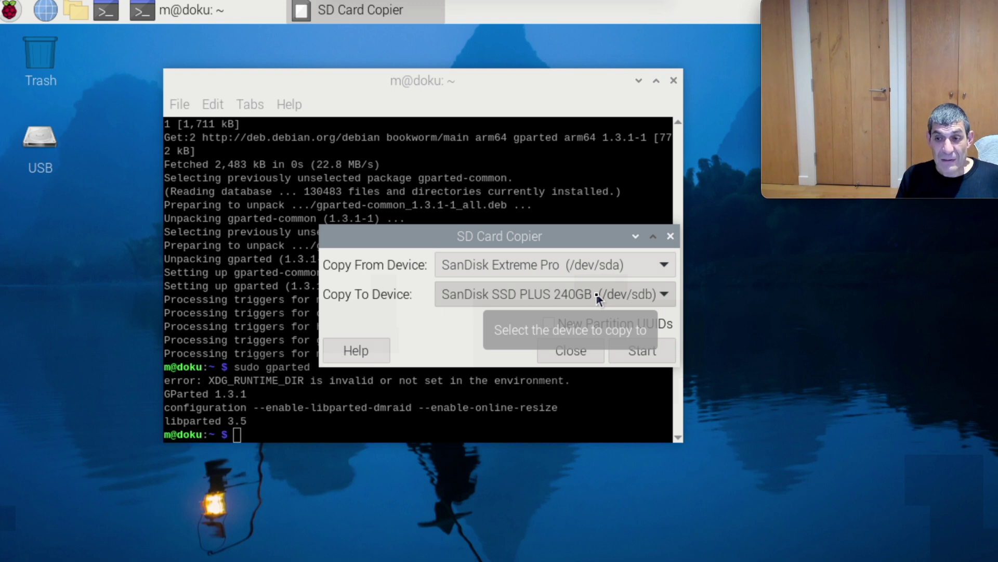
pyautogui.click(628, 352)
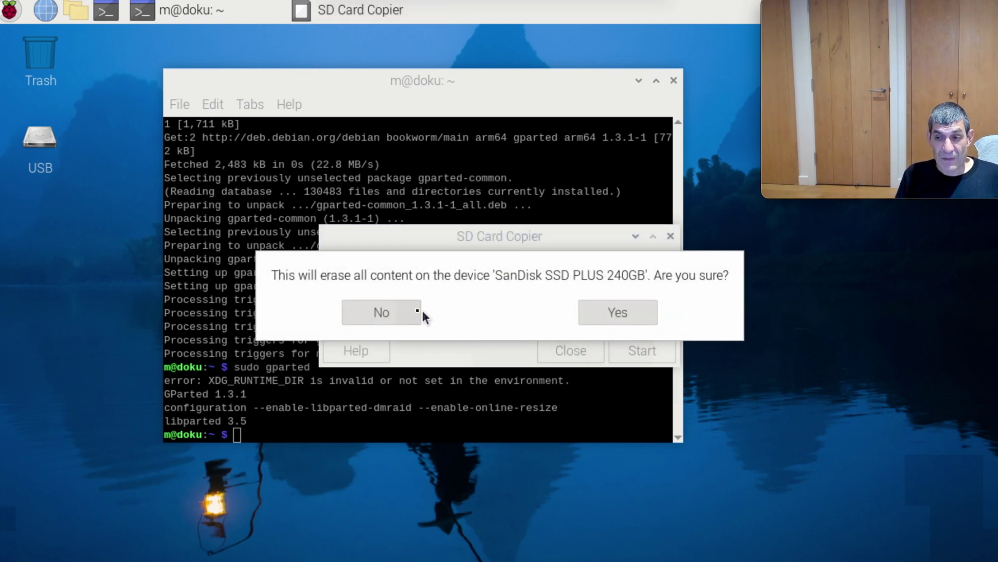
pyautogui.click(614, 320)
# Confirm erasing the SanDisk SSD PLUS so the partition copy begins.
pyautogui.click(613, 317)
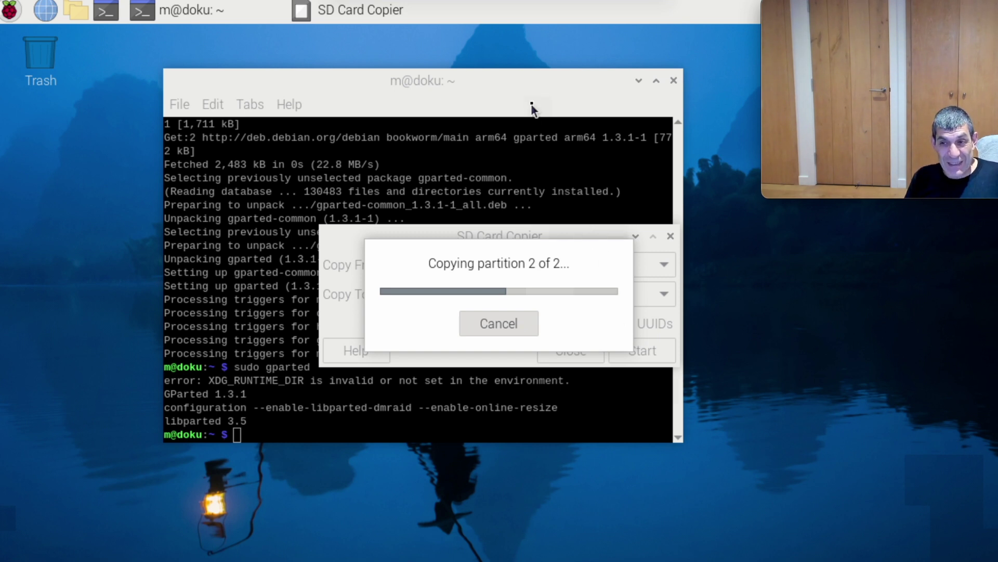
# Run uname -a in the terminal and move it aside to check copy progress.
pyautogui.click(514, 85)
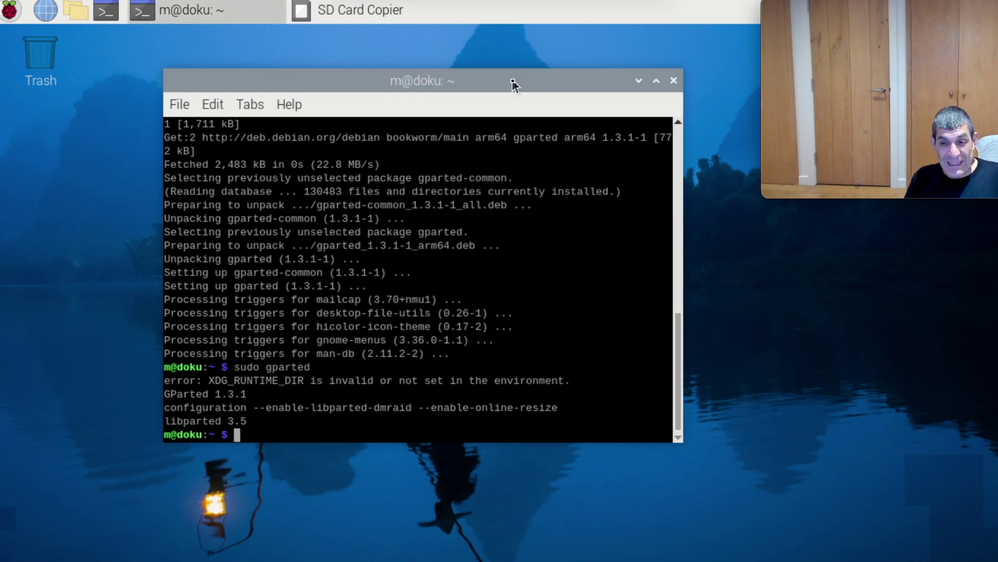
pyautogui.write('u')
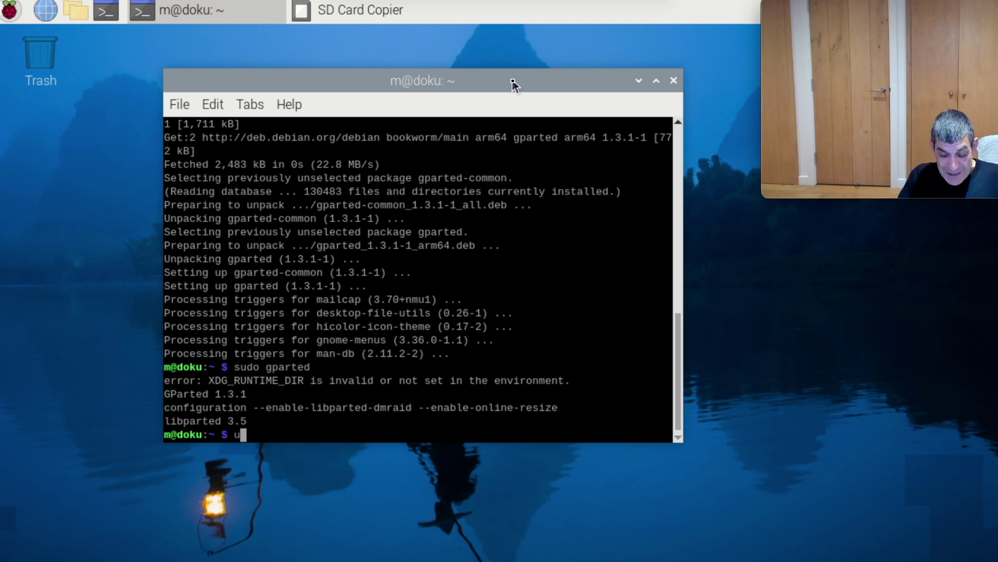
pyautogui.write('name -a')
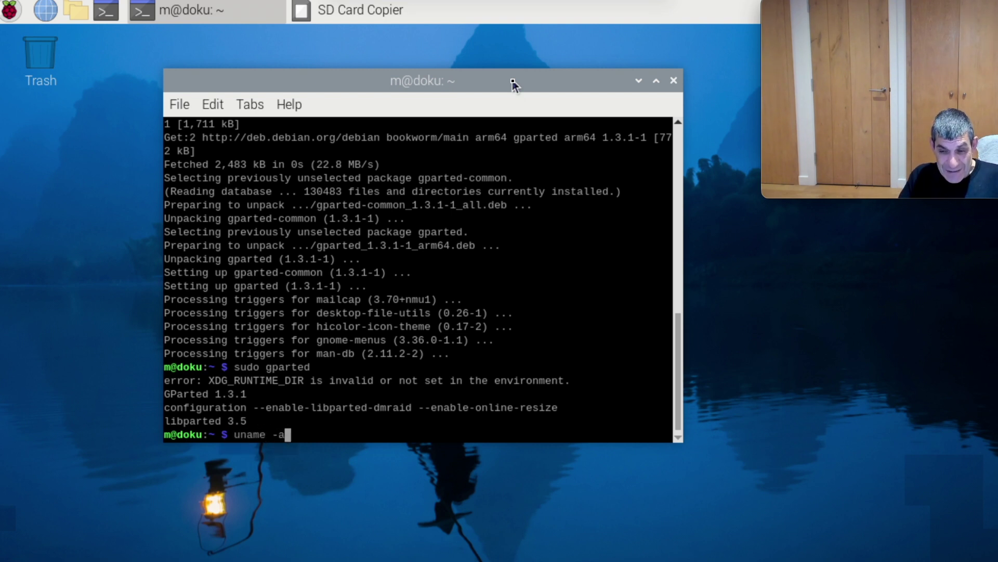
pyautogui.press('Return')
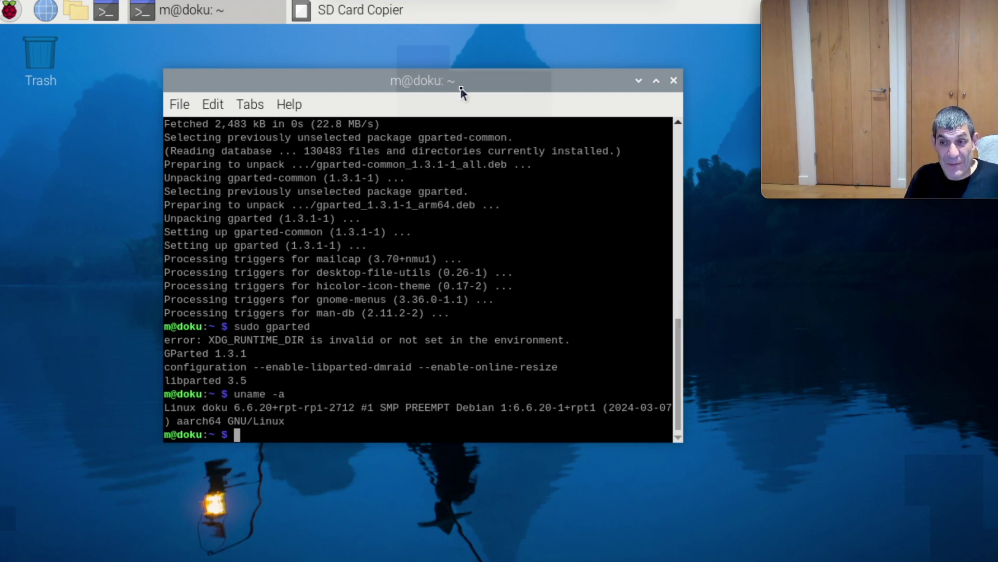
pyautogui.moveTo(480, 89); pyautogui.dragTo(352, 64)
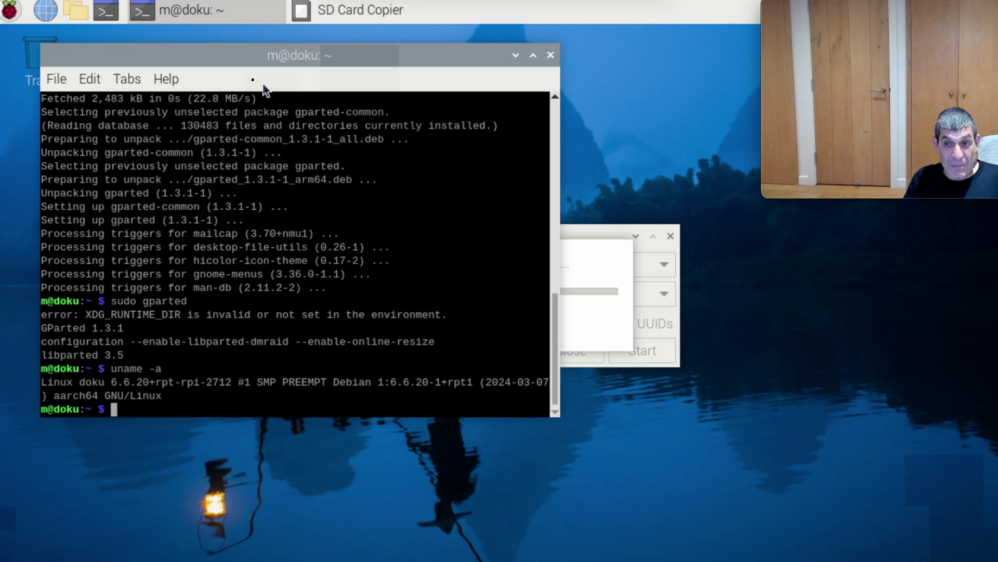
pyautogui.moveTo(226, 61); pyautogui.dragTo(206, 63)
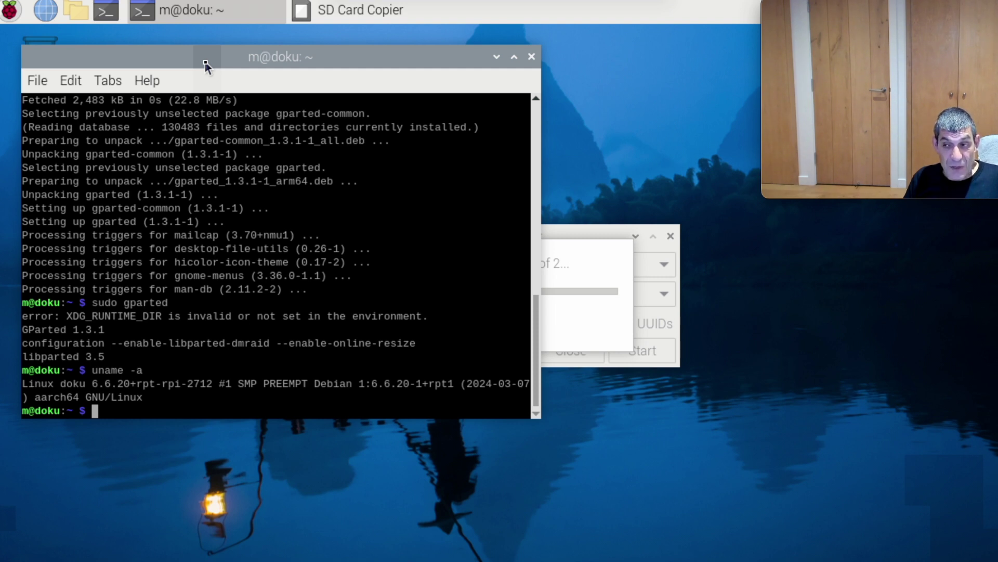
pyautogui.click(572, 255)
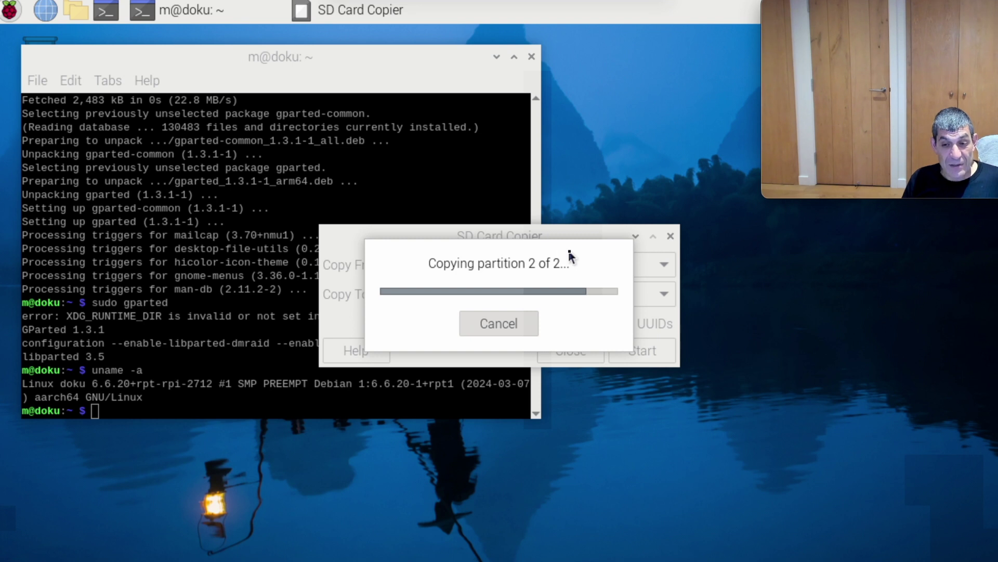
# Run df --human, highlighting 217G available on /dev/sda2, then return to the copier.
pyautogui.click(177, 244)
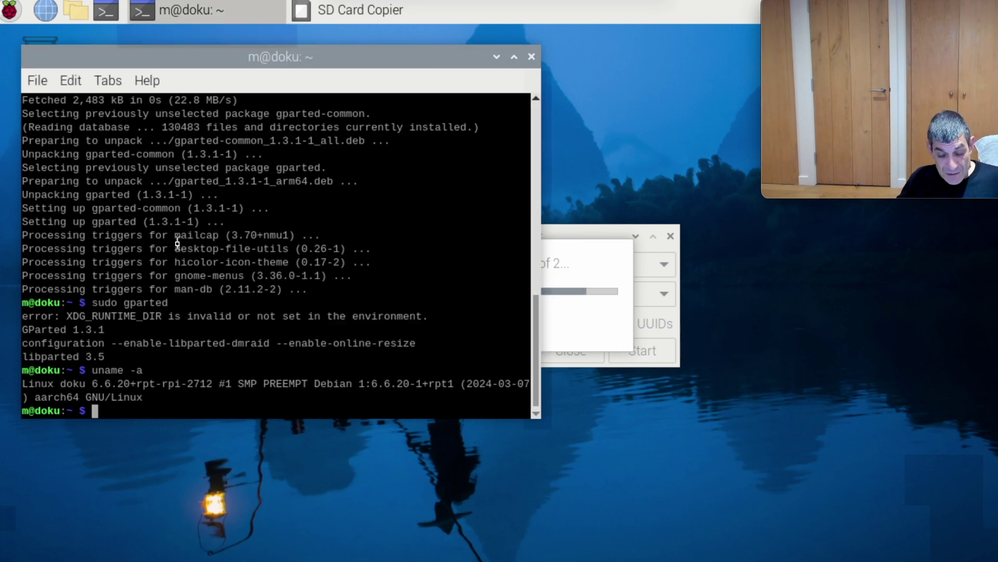
pyautogui.write('df --human')
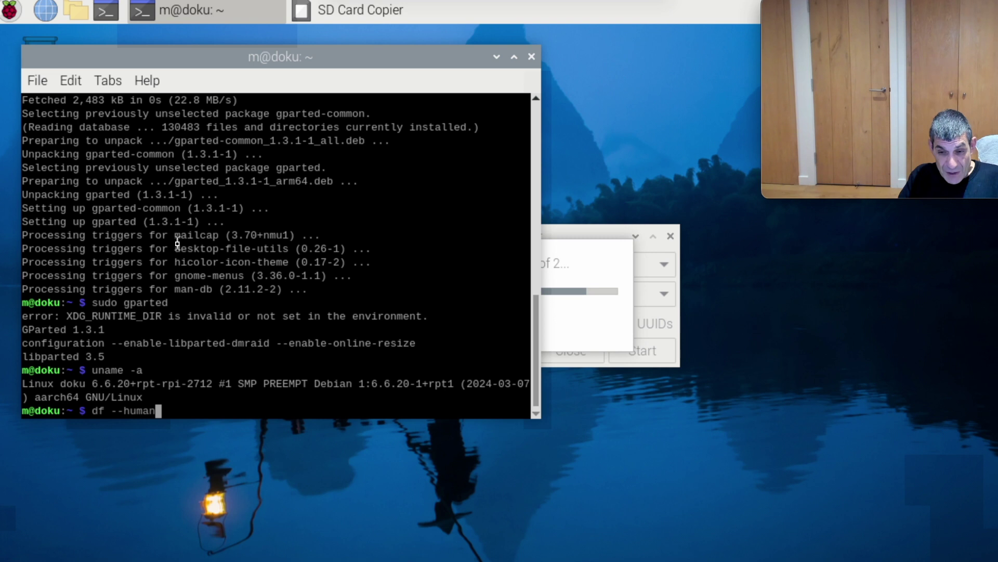
pyautogui.press('Return')
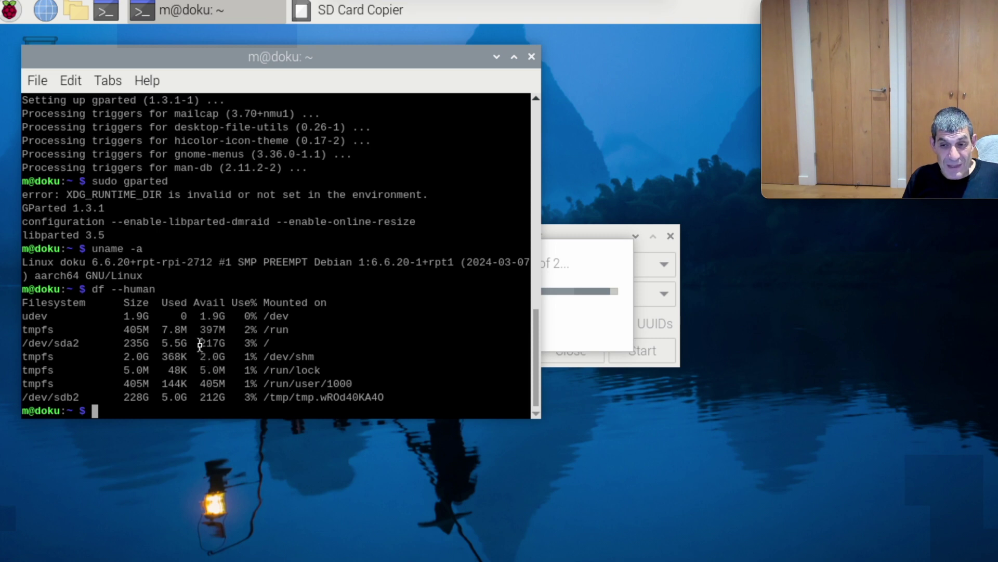
pyautogui.moveTo(200, 344); pyautogui.dragTo(227, 345)
pyautogui.click(587, 244)
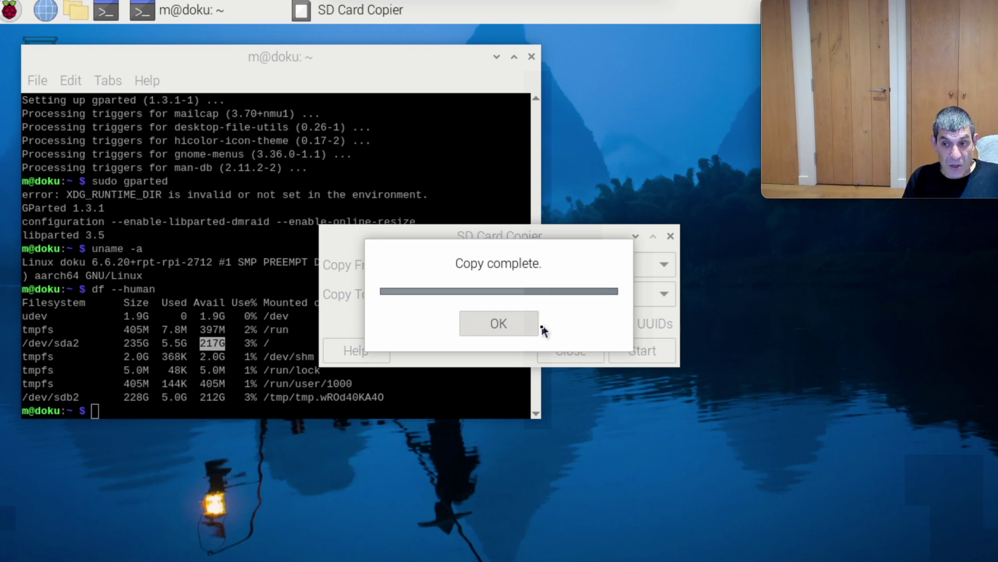
# Dismiss Copy complete, close SD Card Copier, and relaunch GParted with sudo gparted.
pyautogui.click(498, 329)
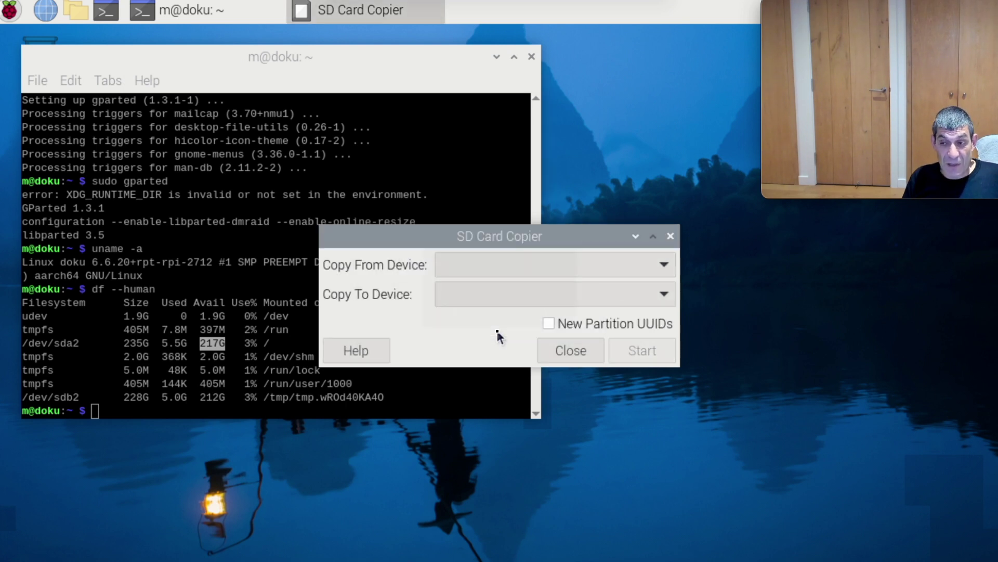
pyautogui.click(670, 237)
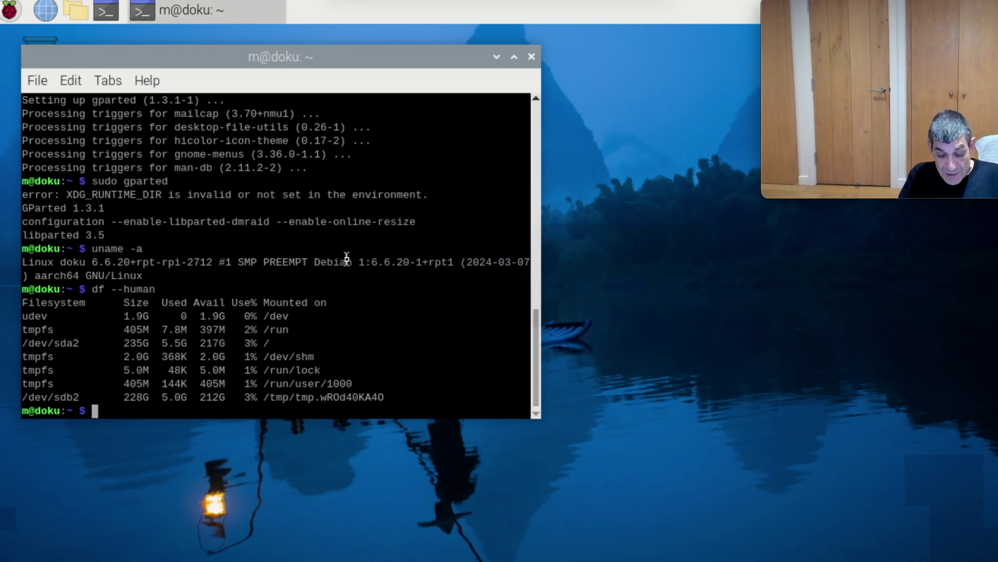
pyautogui.write('sudo gp`rted')
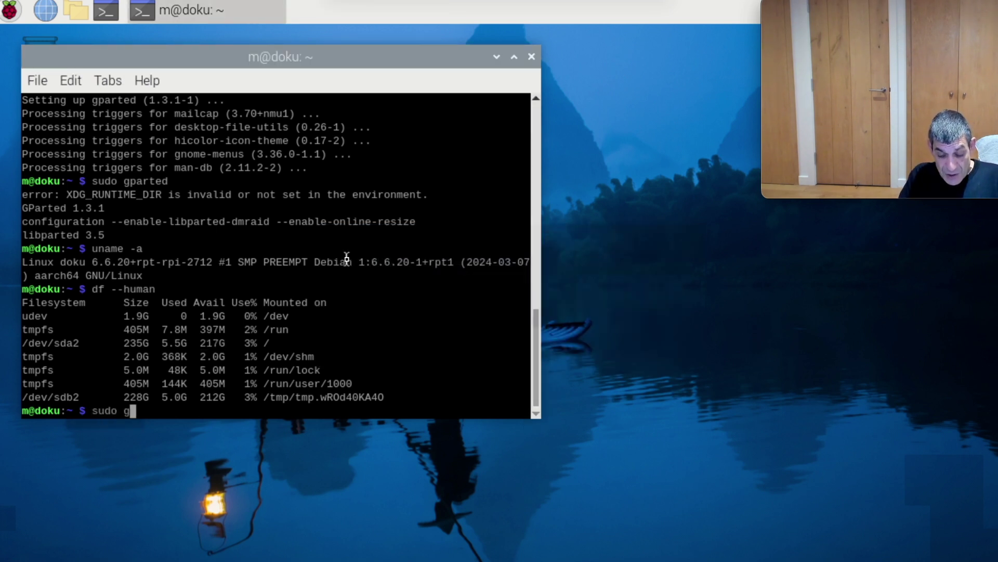
pyautogui.press('BackSpace')
pyautogui.press('BackSpace')
pyautogui.press('BackSpace')
pyautogui.press('BackSpace')
pyautogui.press('BackSpace')
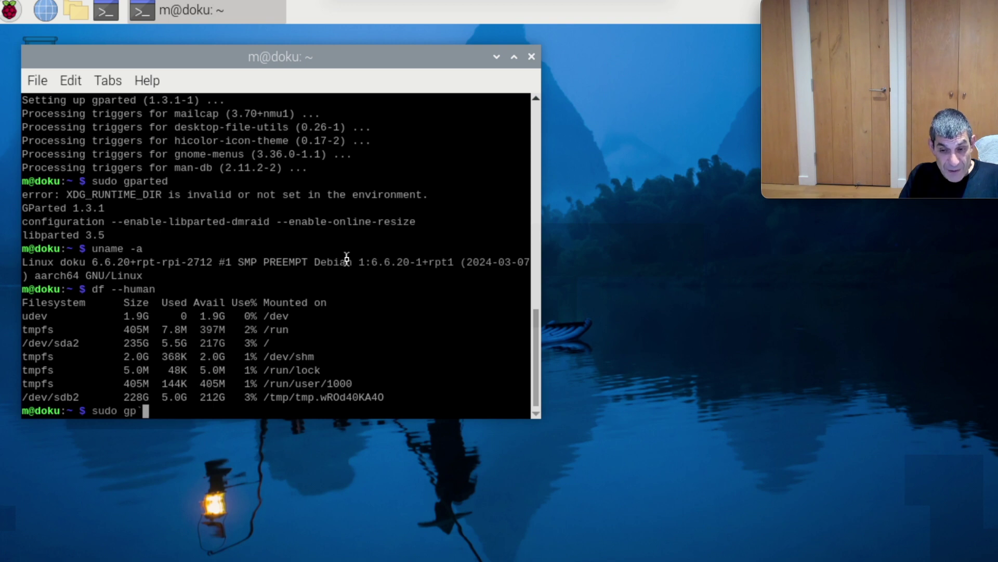
pyautogui.write('arted')
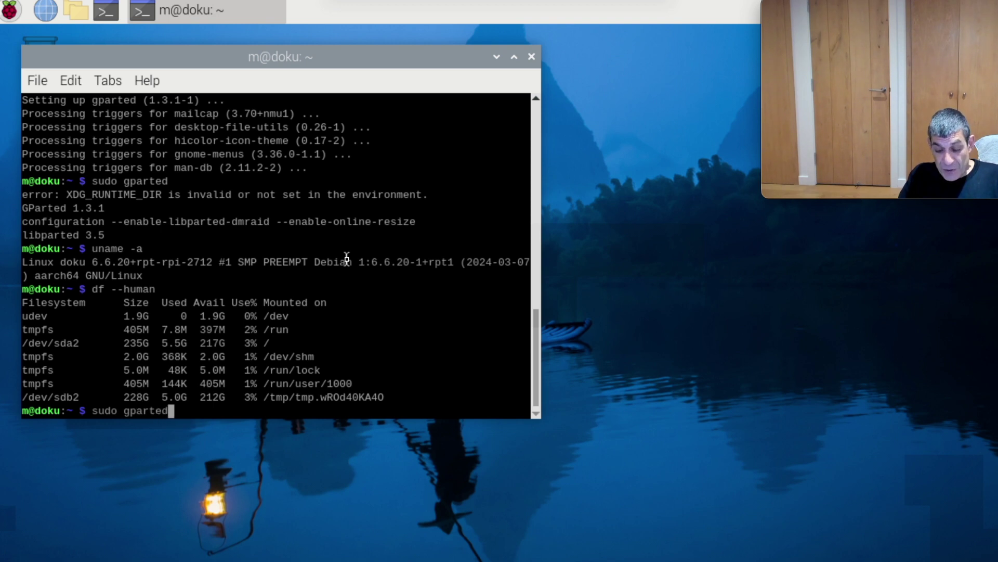
pyautogui.press('Return')
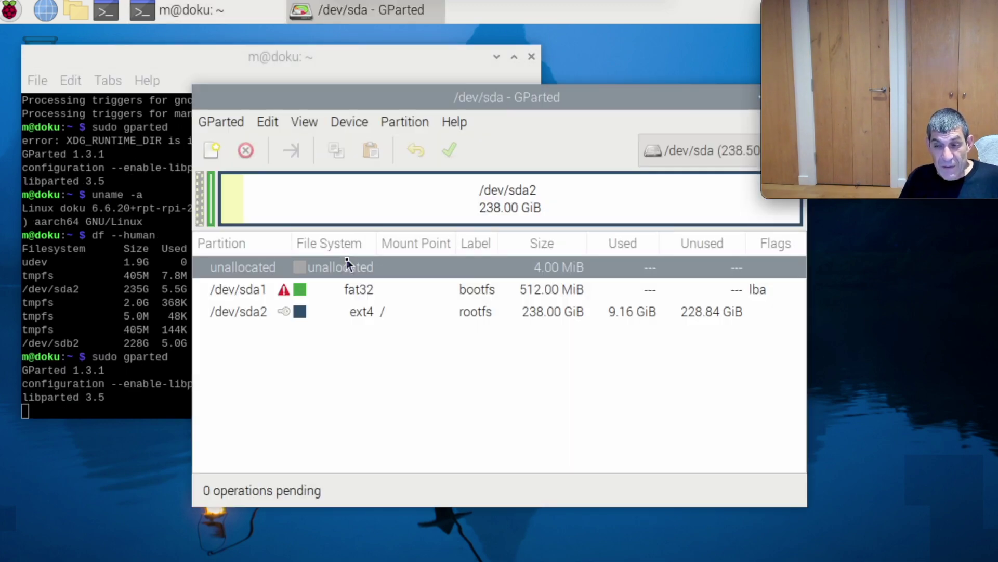
# Select /dev/sdb in GParted and inspect its fat32 bootfs and ext4 rootfs partitions.
pyautogui.moveTo(500, 102); pyautogui.dragTo(363, 105)
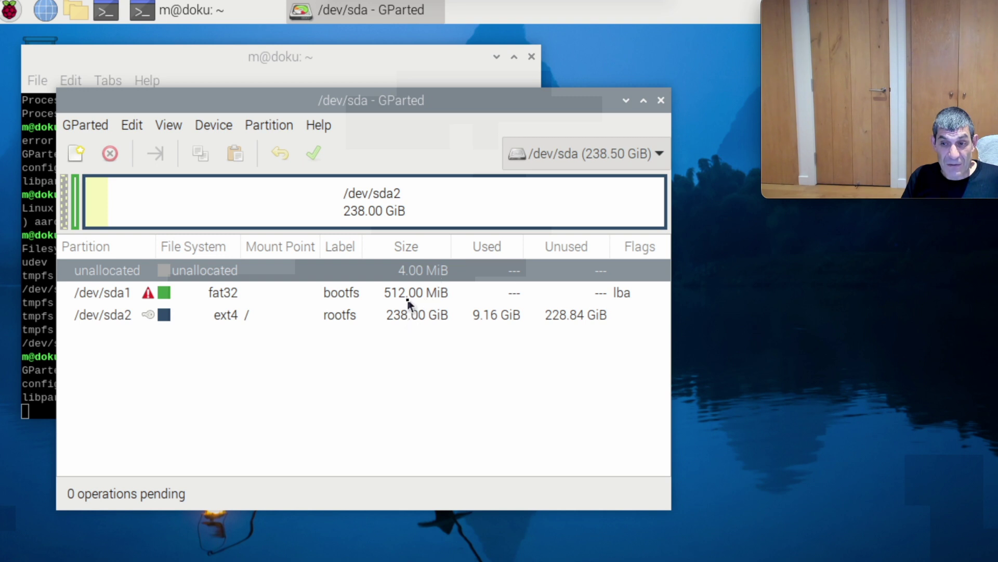
pyautogui.click(567, 161)
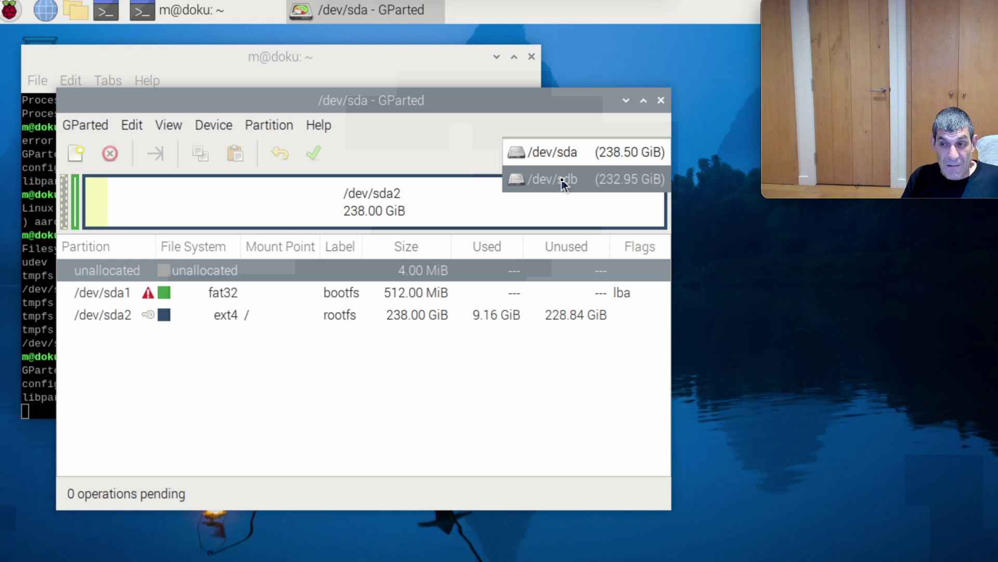
pyautogui.click(563, 182)
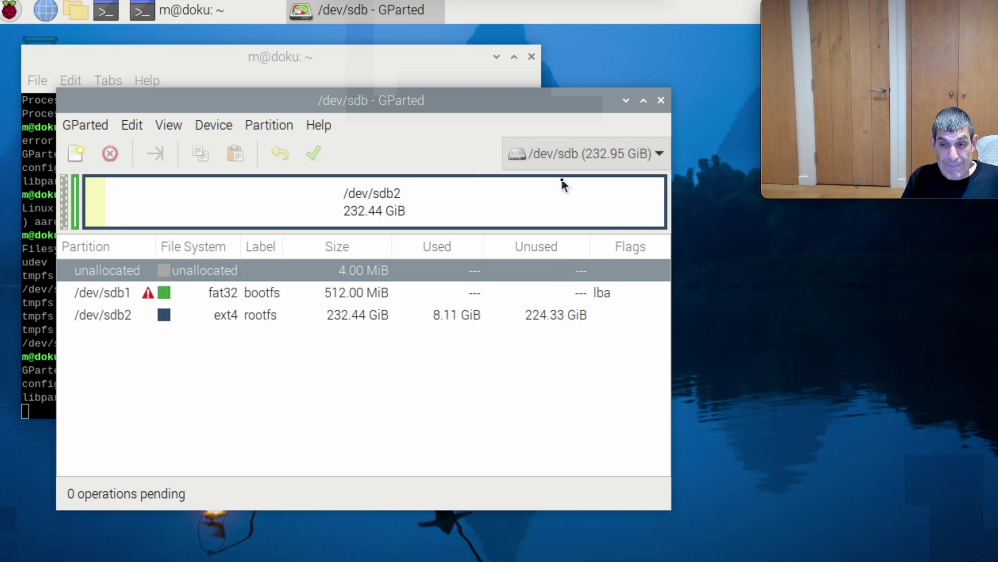
pyautogui.click(361, 294)
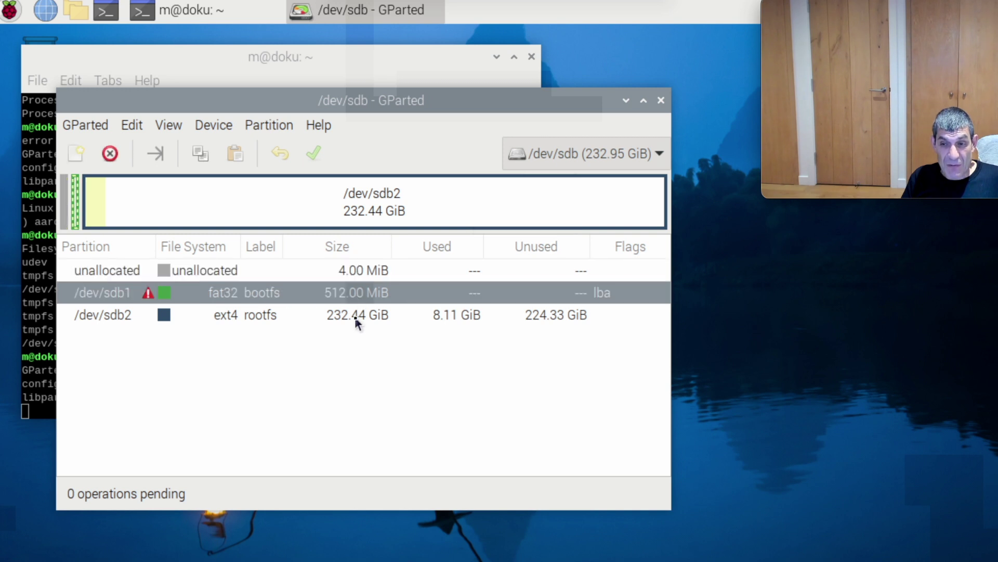
pyautogui.click(357, 319)
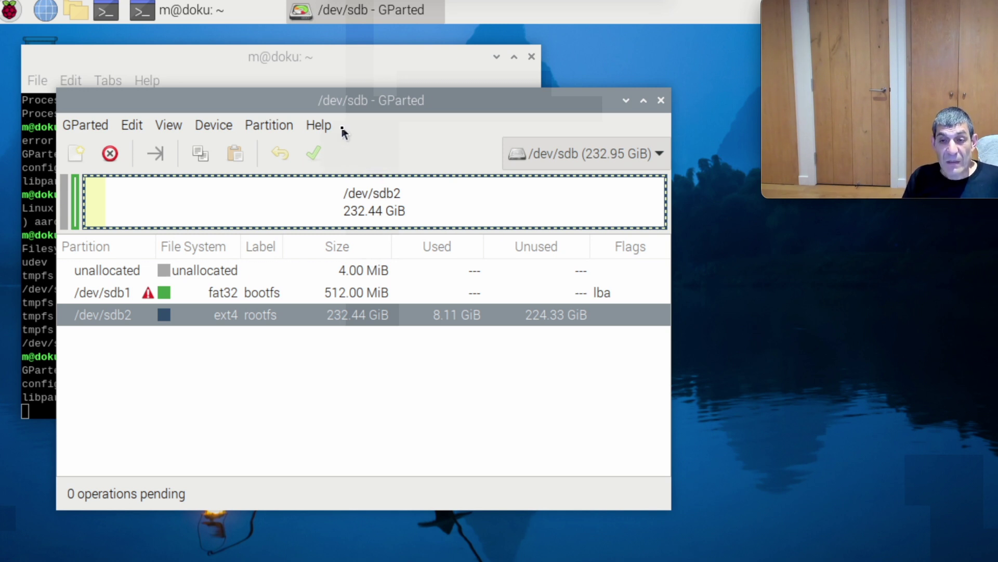
pyautogui.click(338, 59)
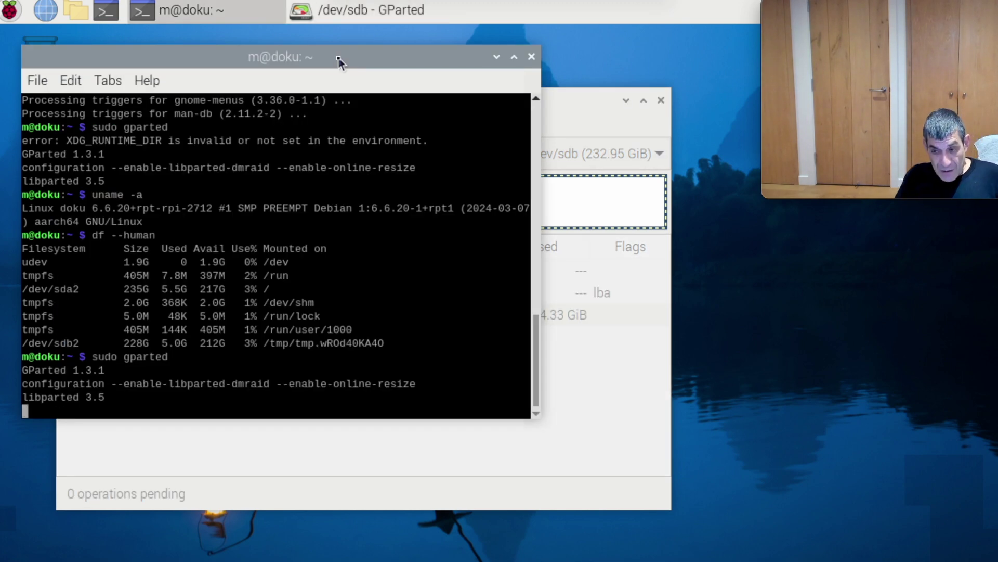
# Close GParted and shift the terminal window slightly.
pyautogui.click(662, 100)
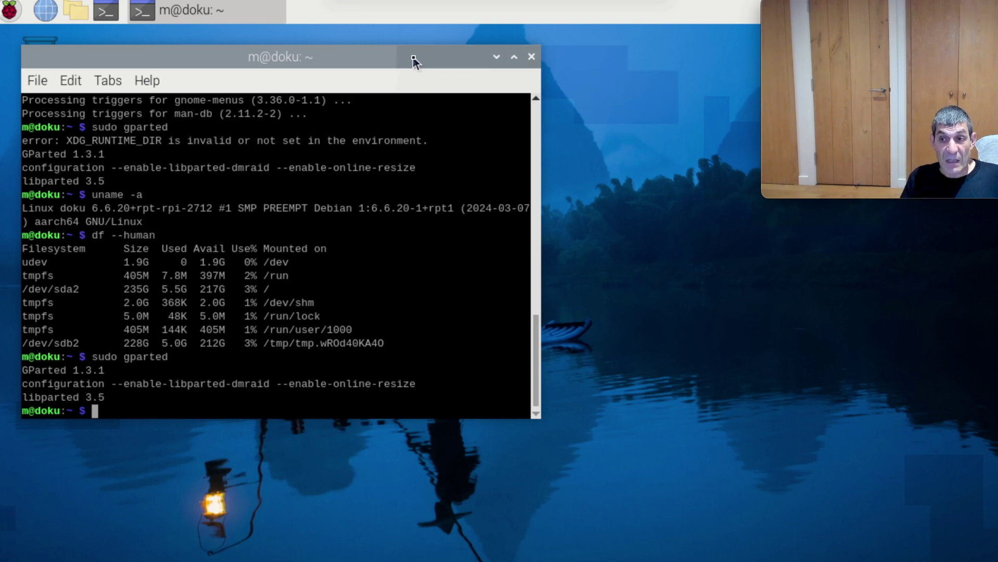
pyautogui.moveTo(413, 58); pyautogui.dragTo(422, 61)
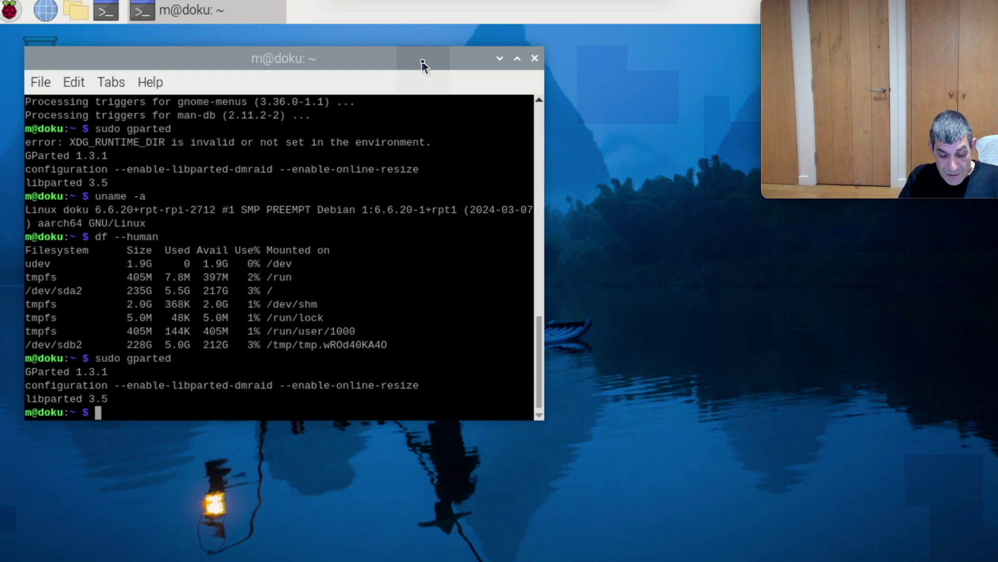
# Run crontab -l and sudo crontab -l, revealing root's daily 05:00 dokubackup job.
pyautogui.write('su')
pyautogui.press('BackSpace')
pyautogui.press('BackSpace')
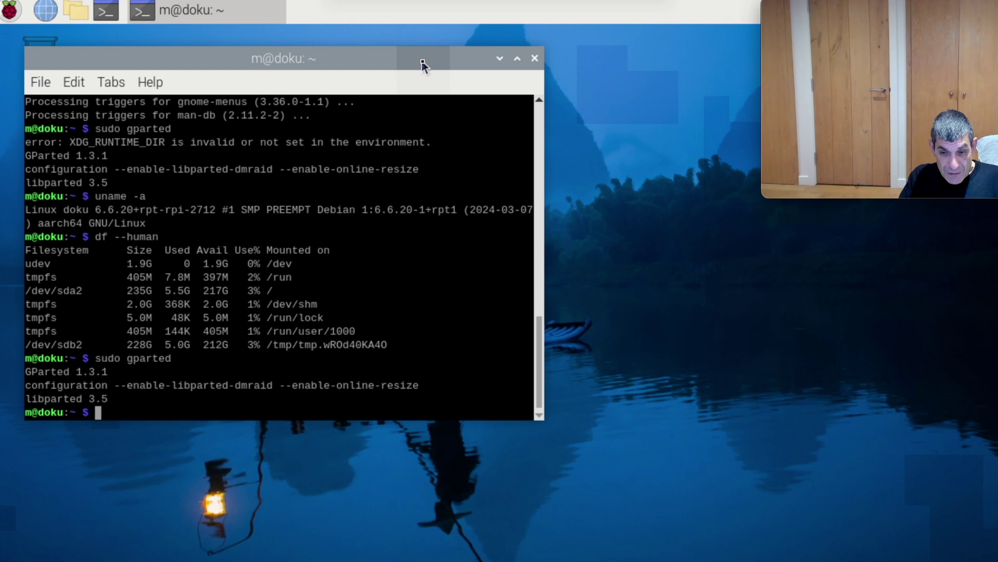
pyautogui.write('cronta')
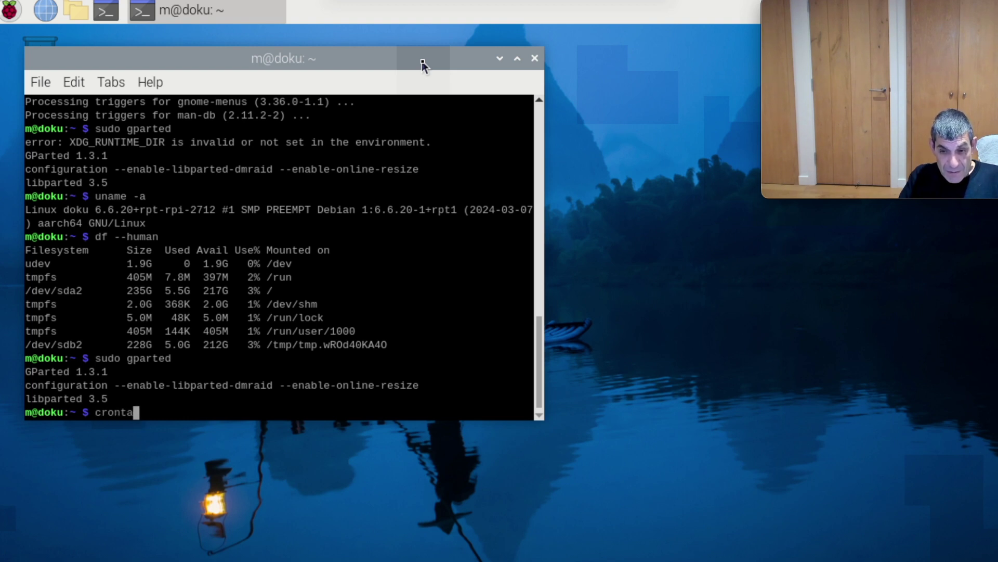
pyautogui.write('b -l')
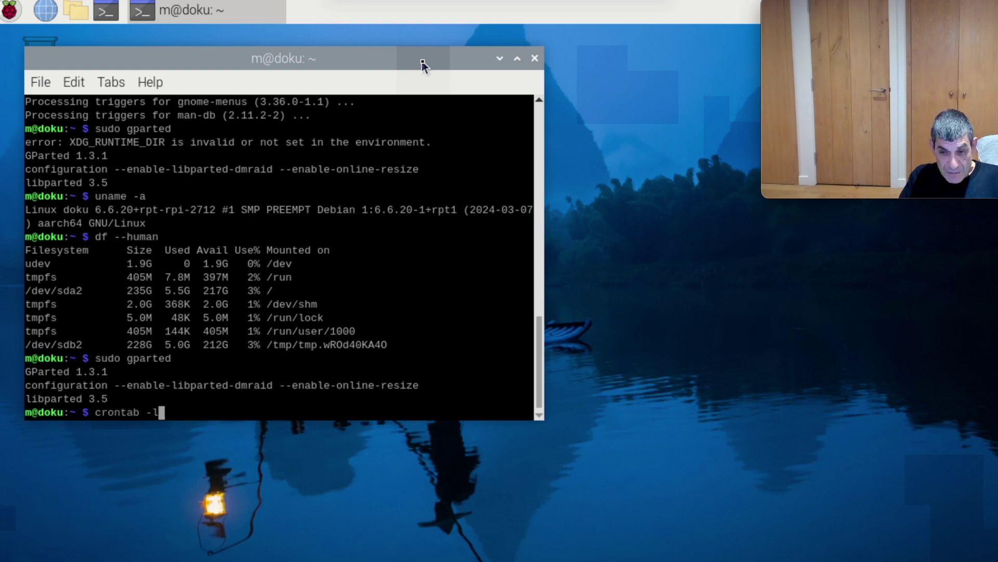
pyautogui.press('Return')
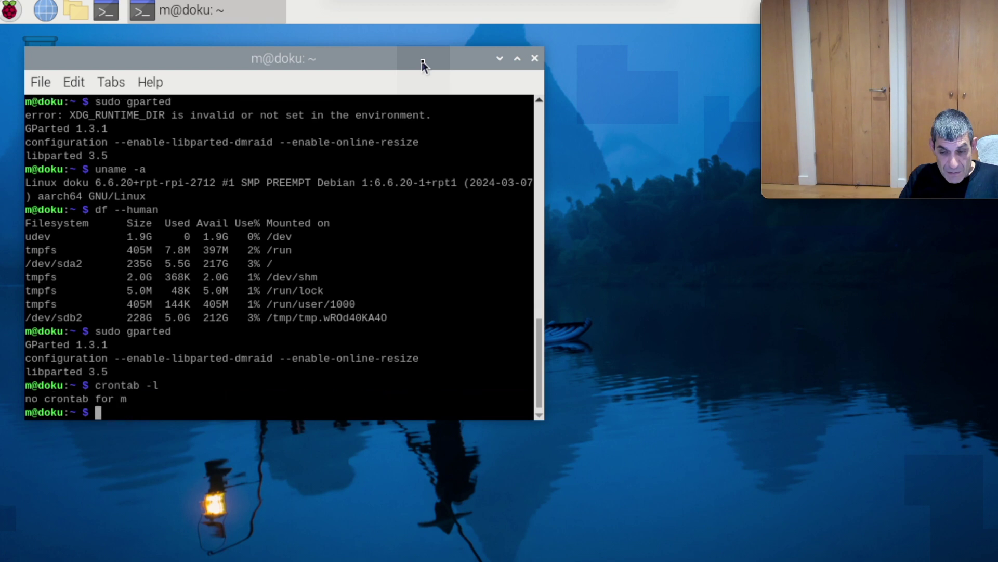
pyautogui.write('sudo ')
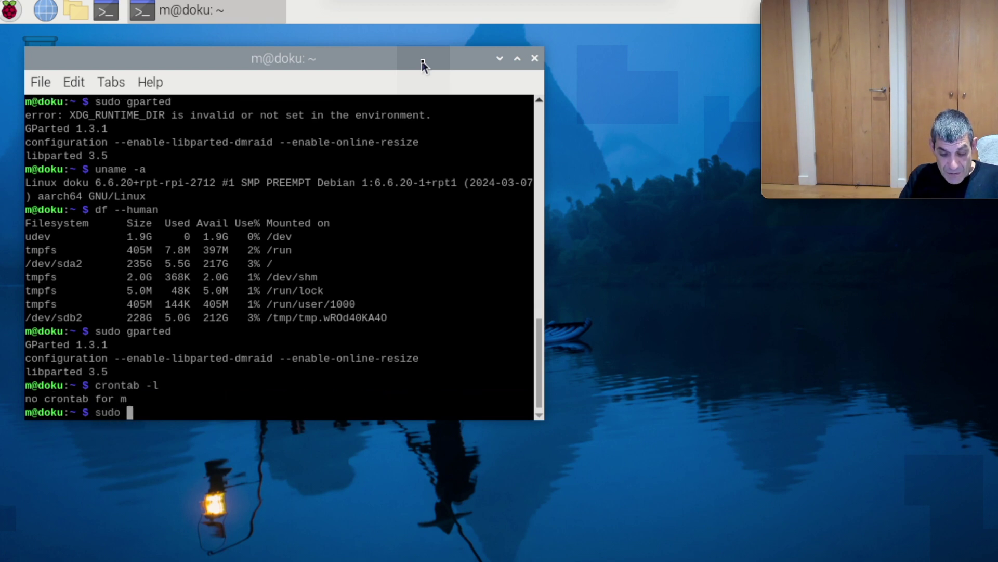
pyautogui.write('cront')
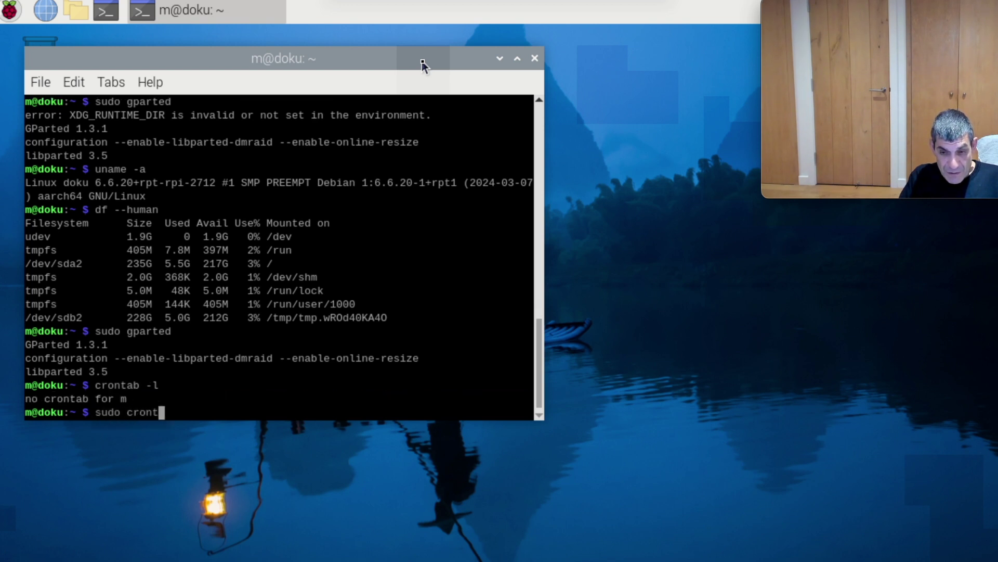
pyautogui.write('ab -l')
pyautogui.press('Return')
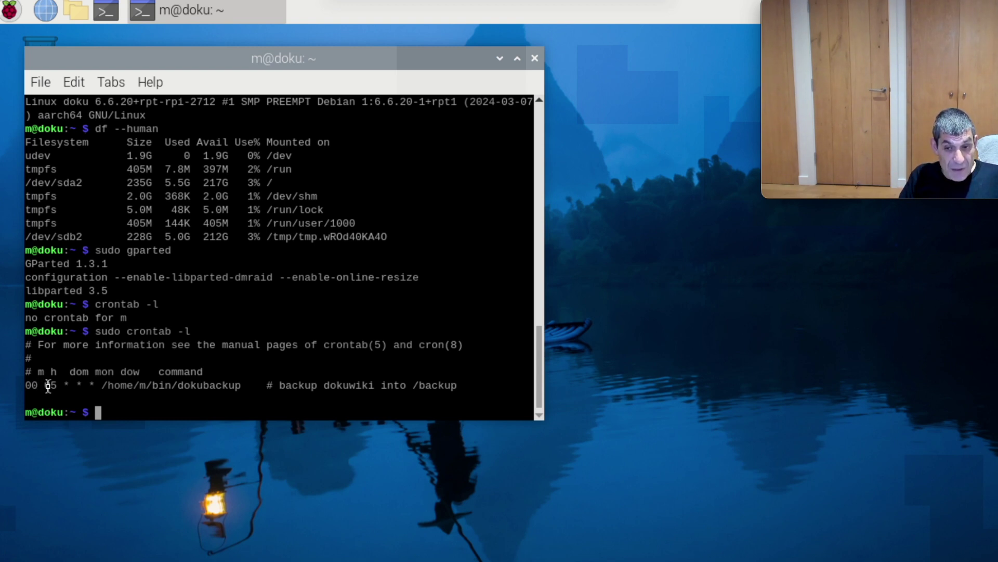
# Copy the /home/m/bin/dokubackup path from the cron entry and cat it to display the ksh backup script.
pyautogui.moveTo(101, 385); pyautogui.dragTo(237, 391)
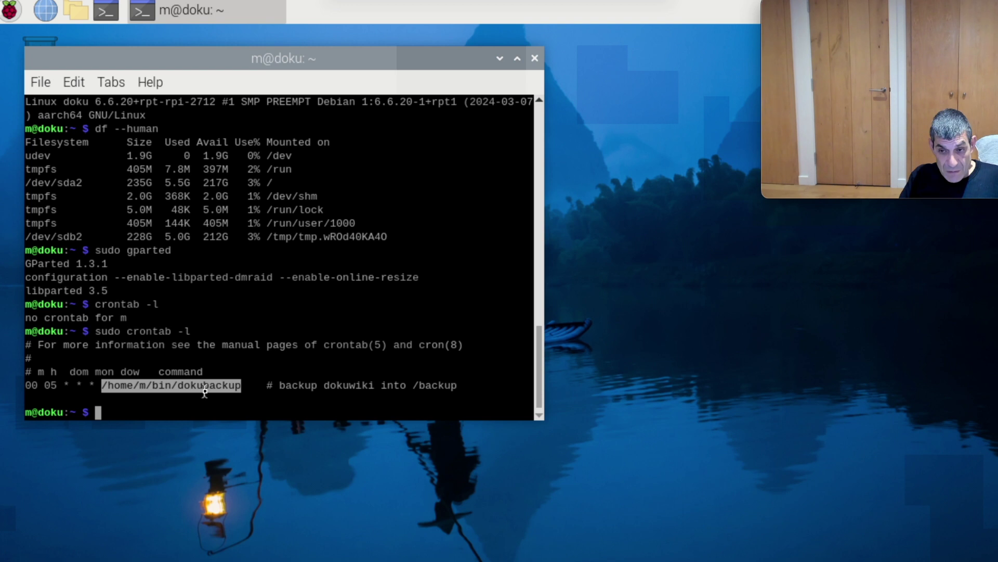
pyautogui.press('Return')
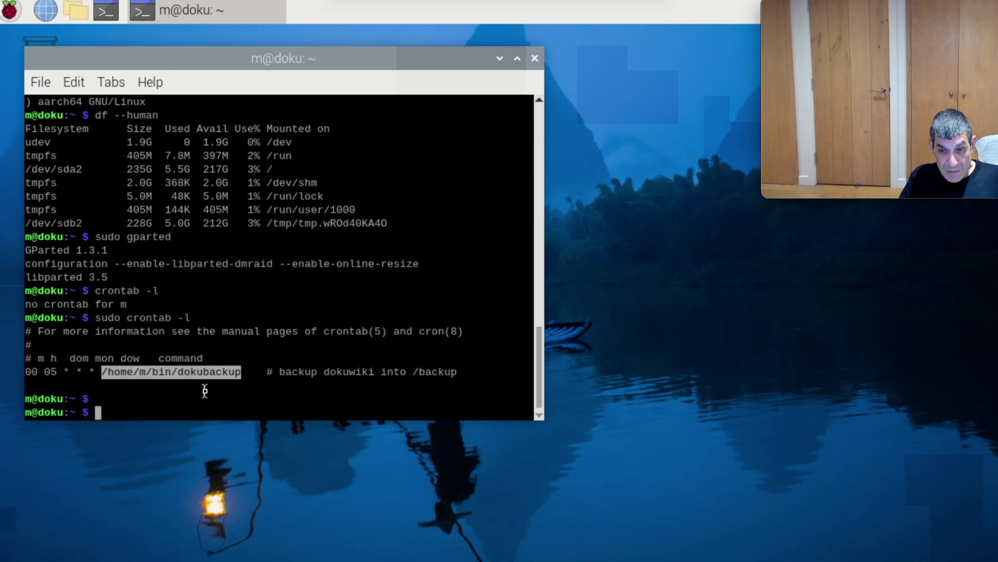
pyautogui.rightClick(200, 366)
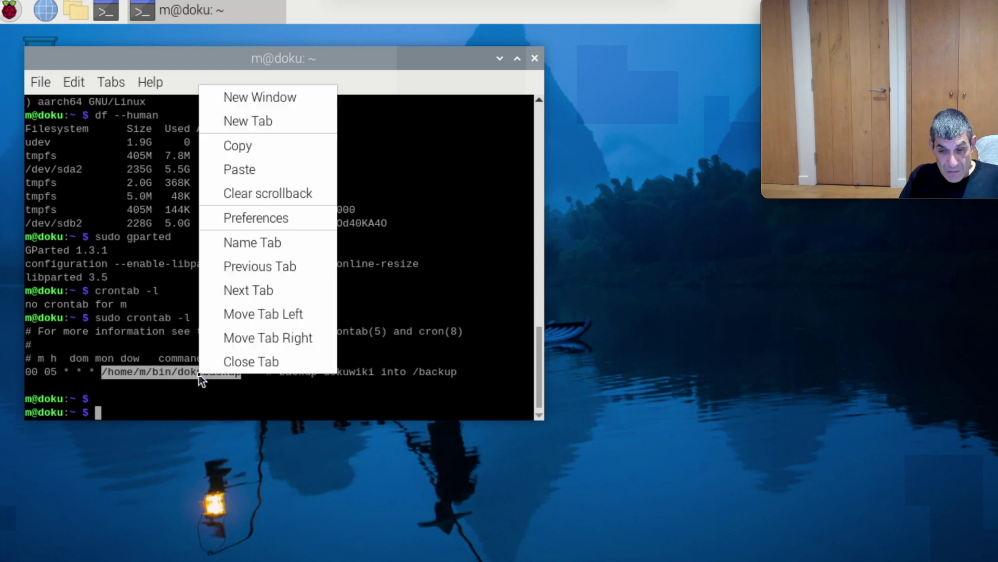
pyautogui.click(231, 146)
pyautogui.write('cat')
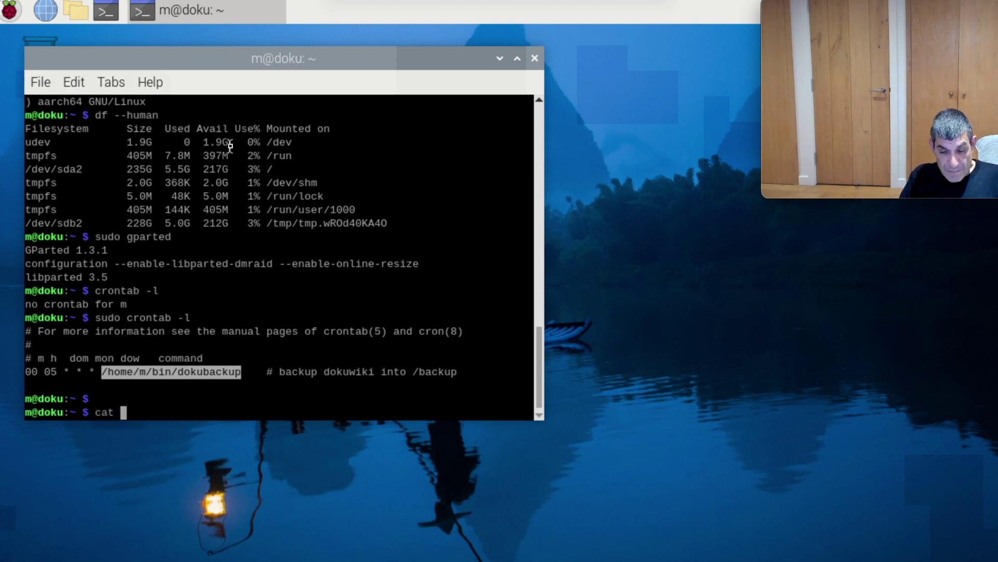
pyautogui.rightClick(160, 415)
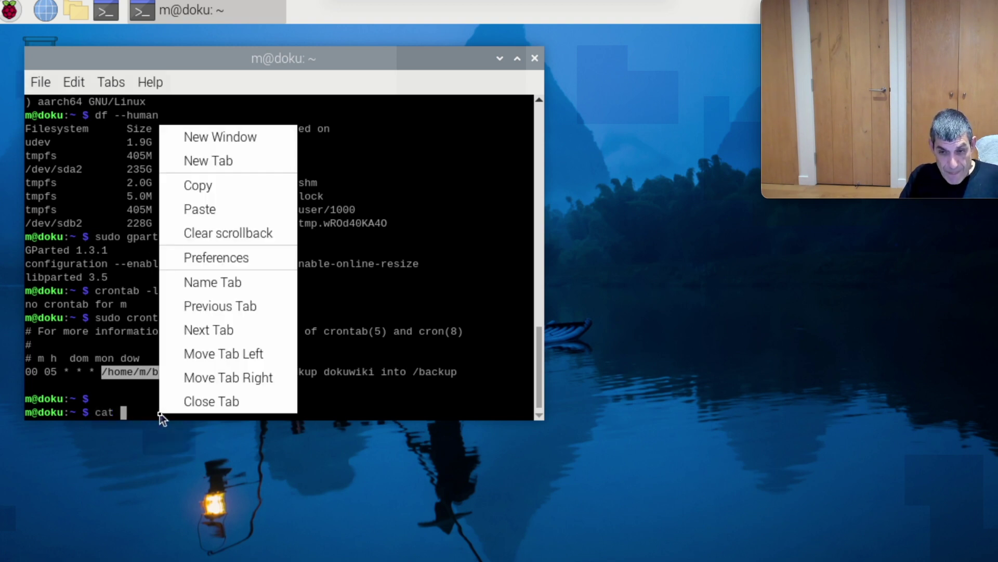
pyautogui.click(205, 209)
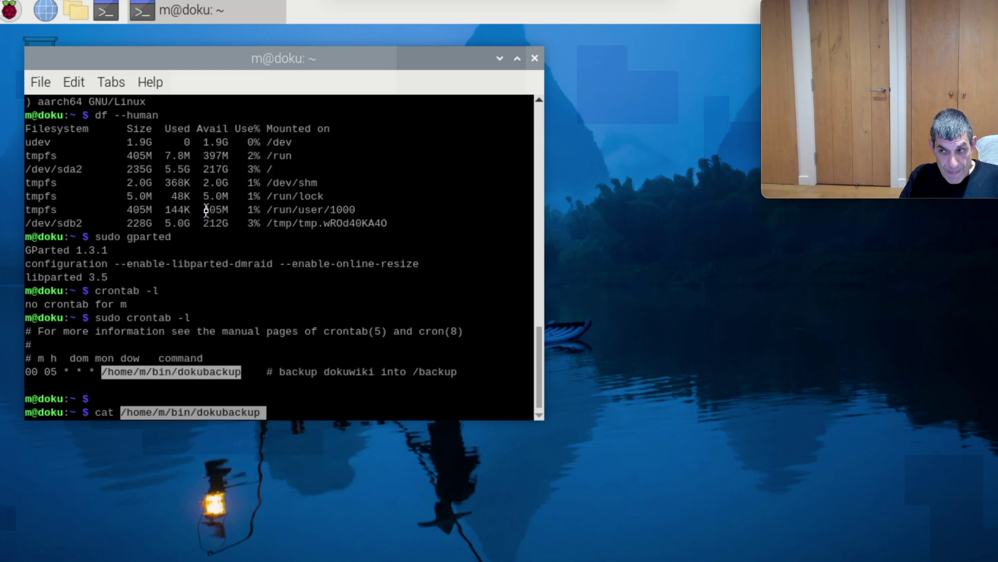
pyautogui.press('Return')
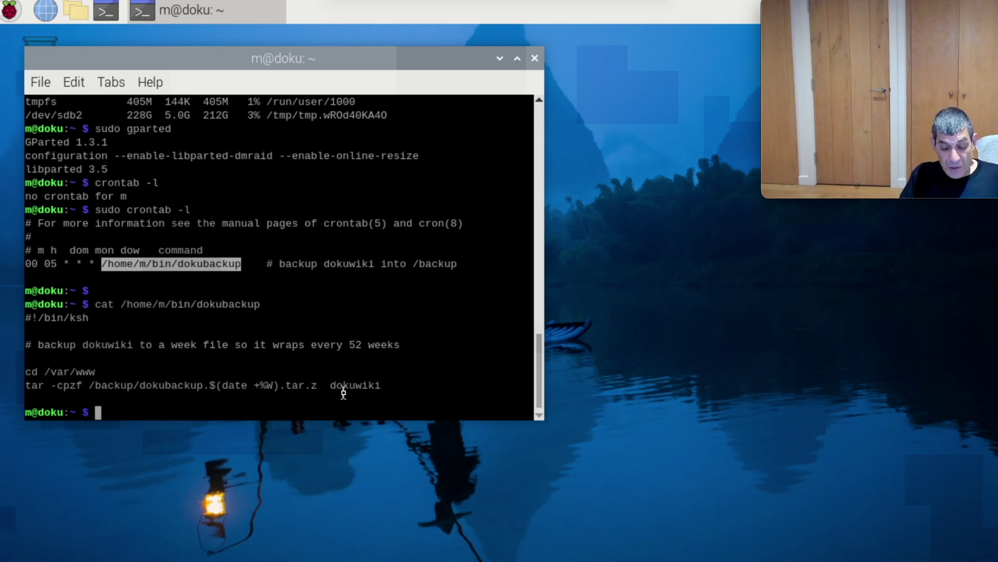
# Run ls -l /backup to list the archives dokubackup.13.tar.z and dokubackup.14.tar.z.
pyautogui.write('ls -l ')
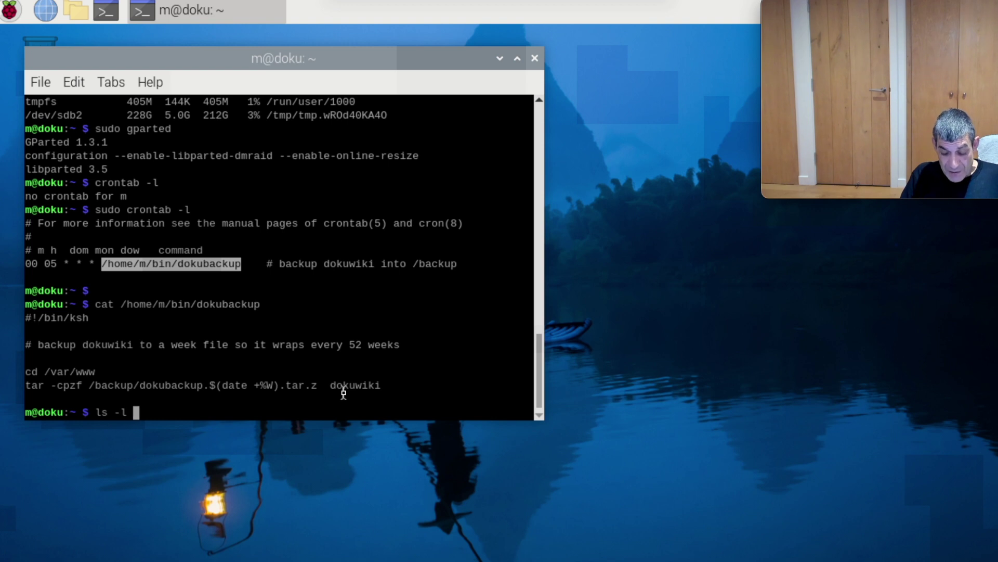
pyautogui.write('/backup')
pyautogui.press('Return')
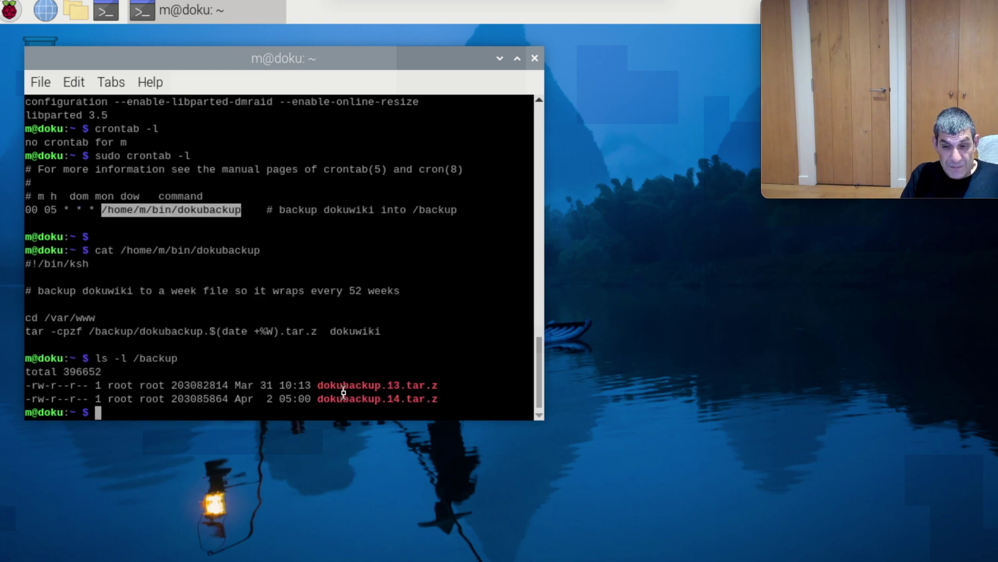